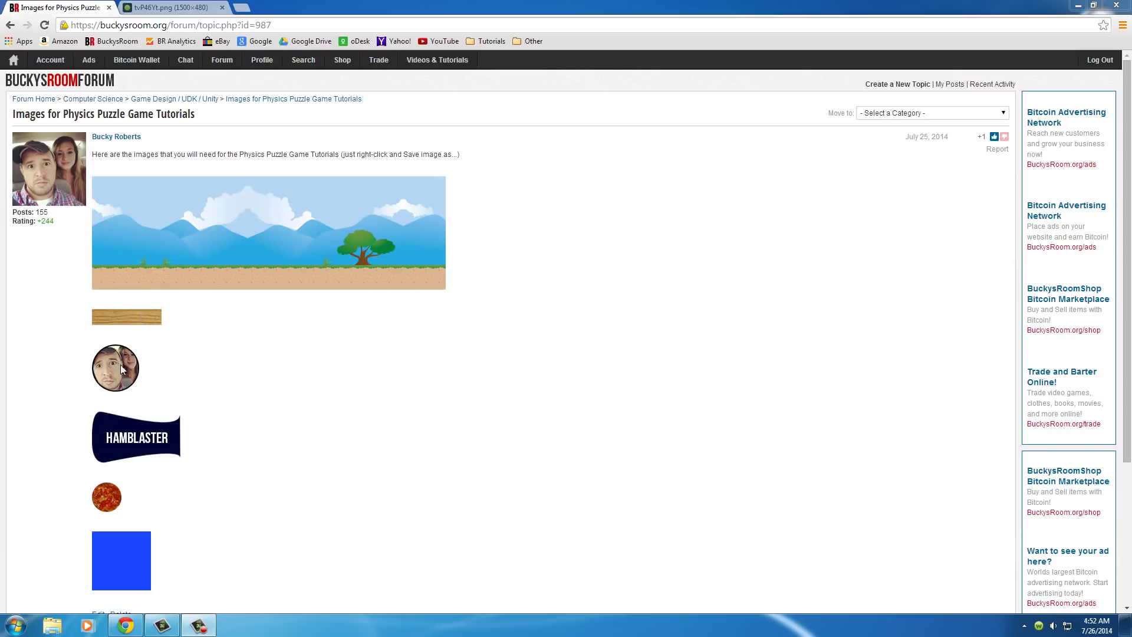
# View the full-size background image and the save options for its copy in the forum topic
pyautogui.click(179, 8)
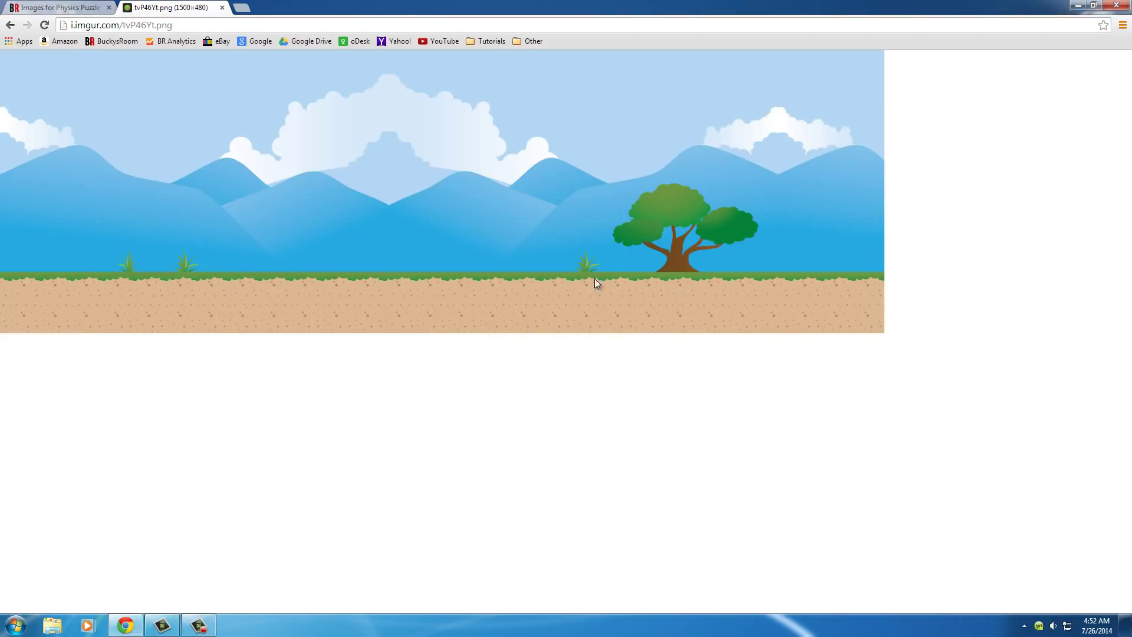
pyautogui.click(75, 9)
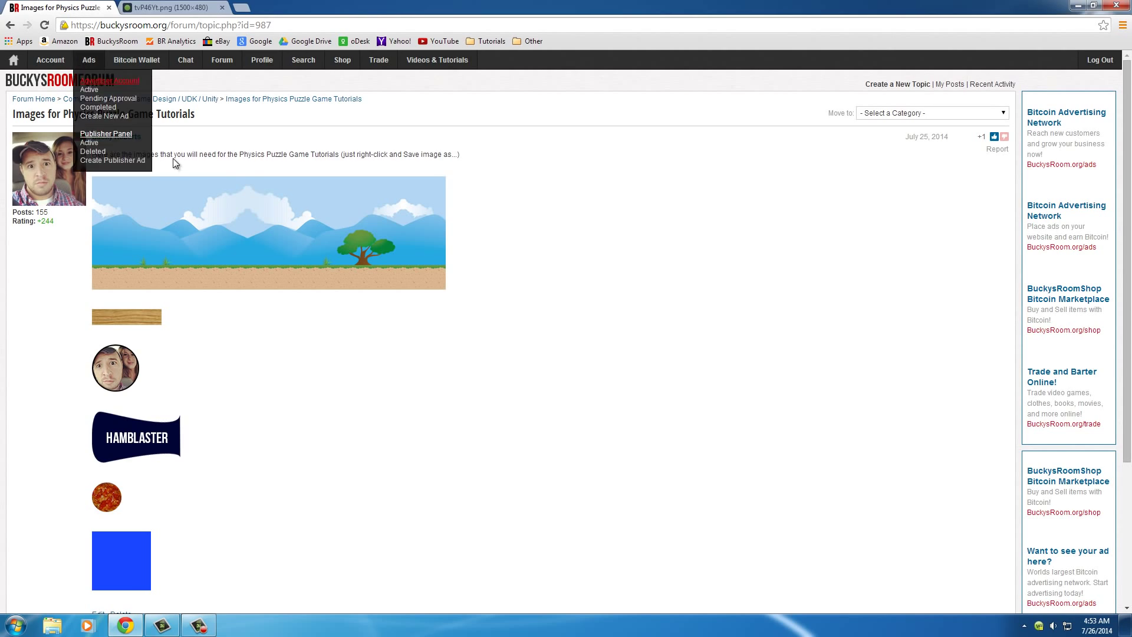
pyautogui.rightClick(187, 230)
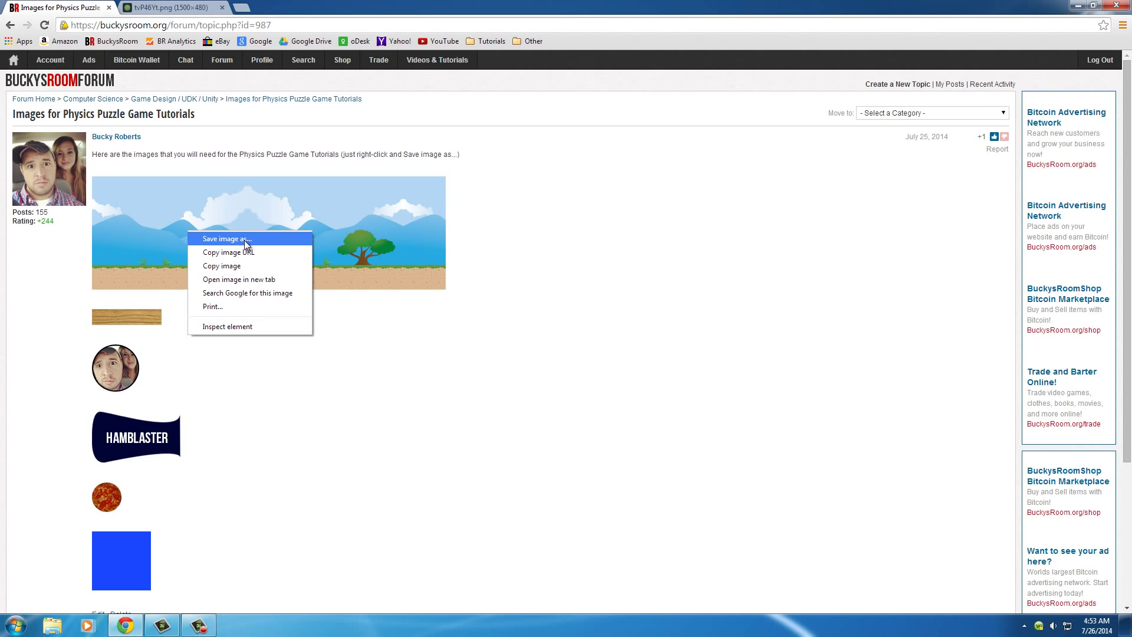
pyautogui.click(362, 378)
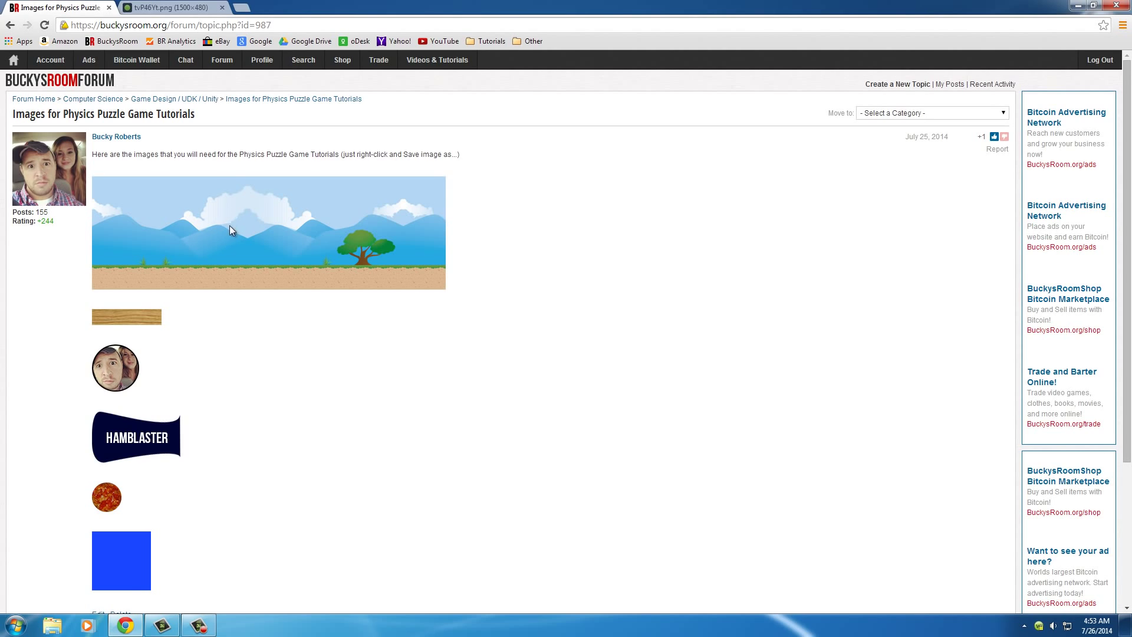
pyautogui.click(159, 7)
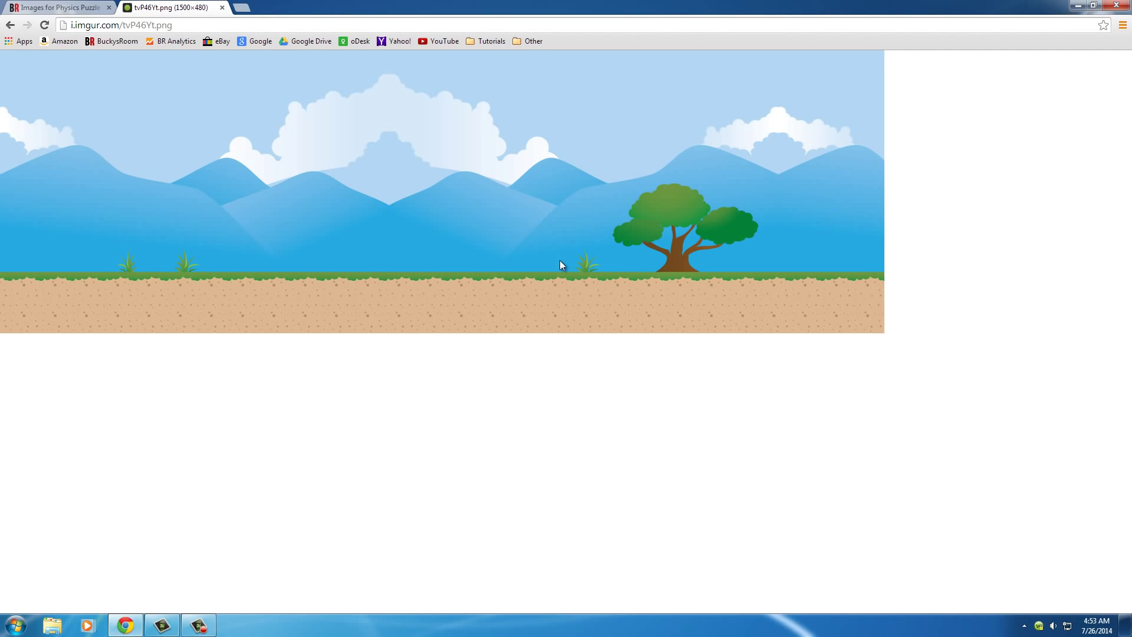
pyautogui.click(77, 7)
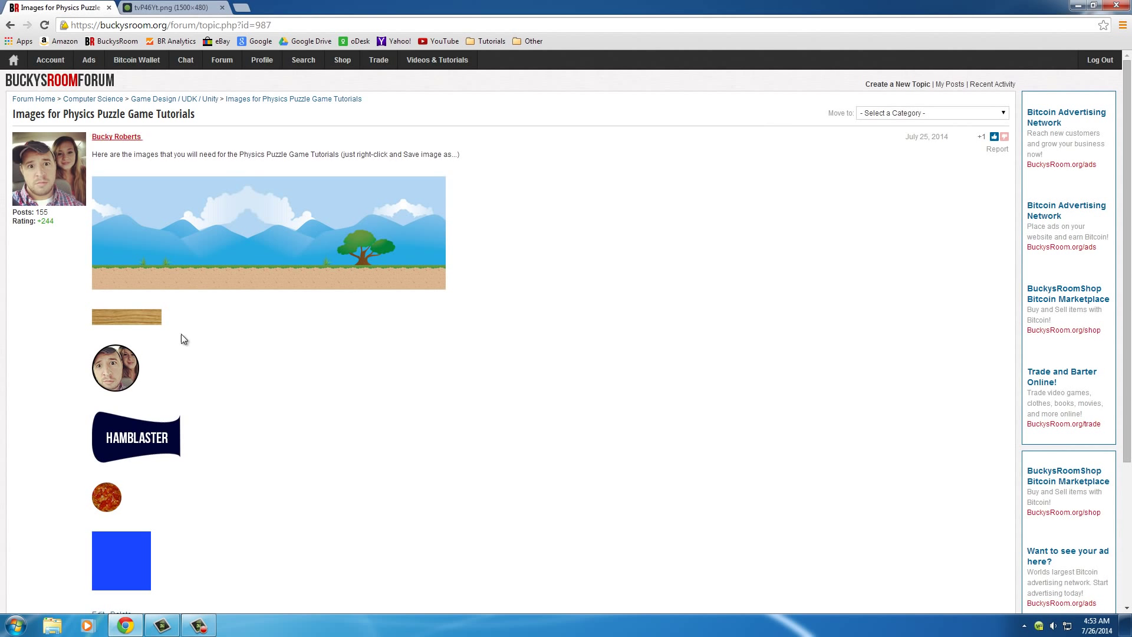
# Review the image-saving options for the wooden block, meatball and background images in the forum topic
pyautogui.rightClick(123, 317)
pyautogui.click(337, 339)
pyautogui.scroll(-3, 393, 377)
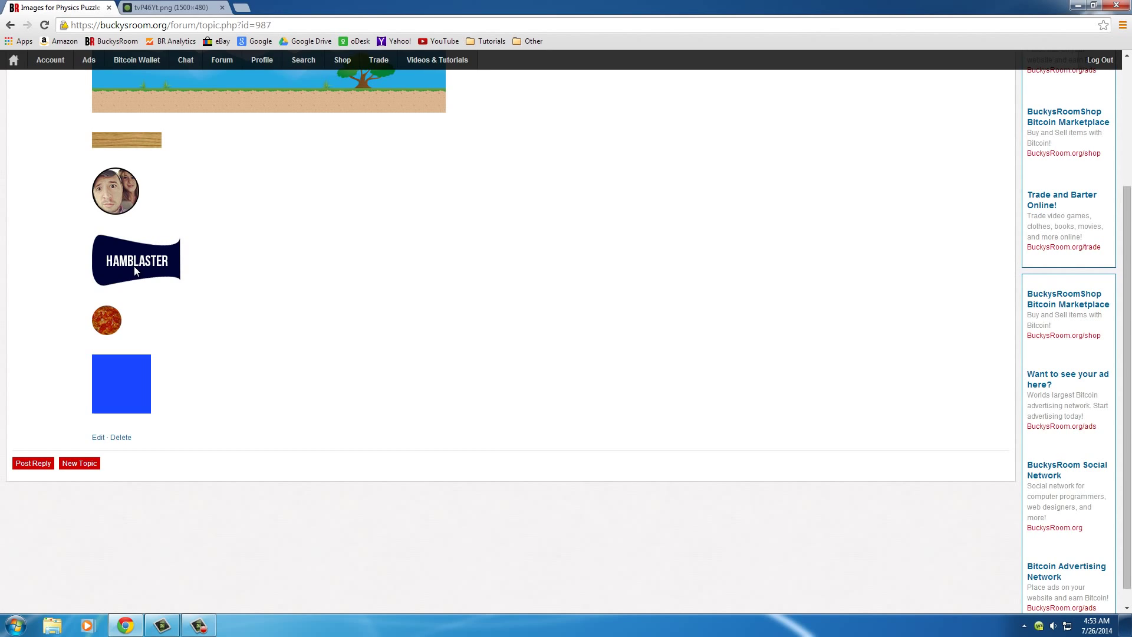
pyautogui.rightClick(111, 323)
pyautogui.click(168, 387)
pyautogui.scroll(3, 366, 363)
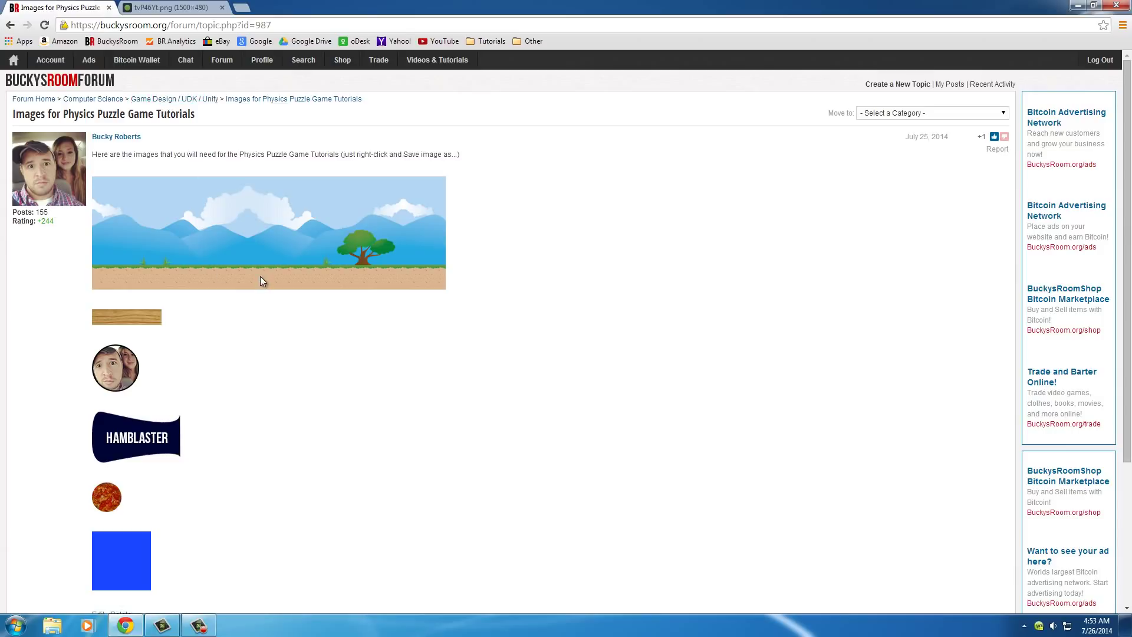
pyautogui.rightClick(178, 235)
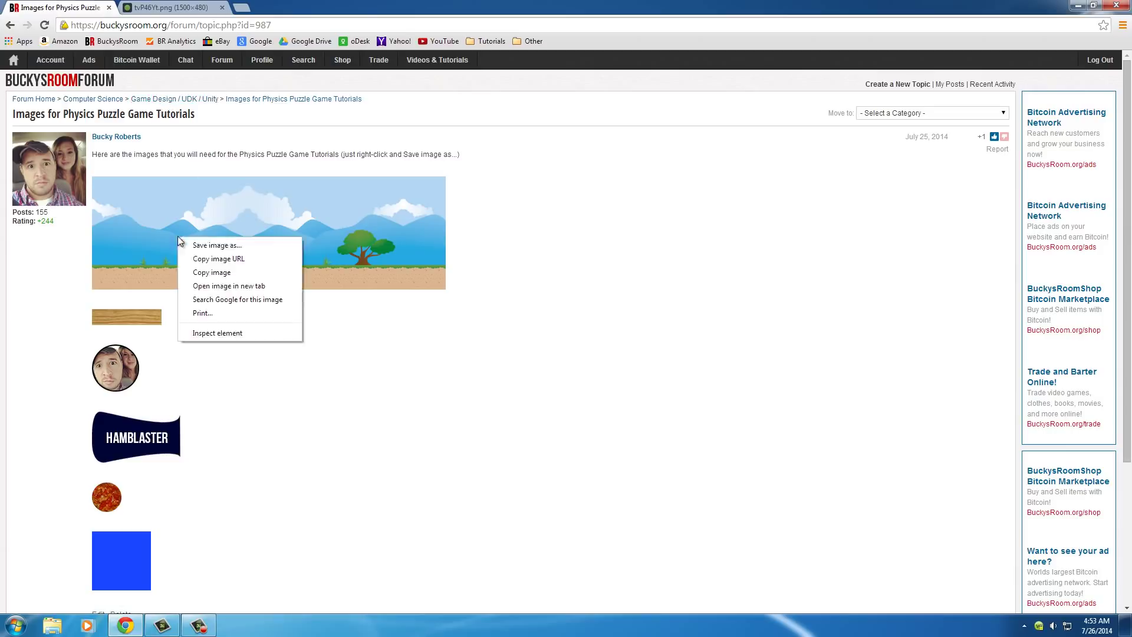
pyautogui.click(298, 451)
# Check the saved game images in the physicsGame folder on the desktop and close the folder
pyautogui.click(1078, 5)
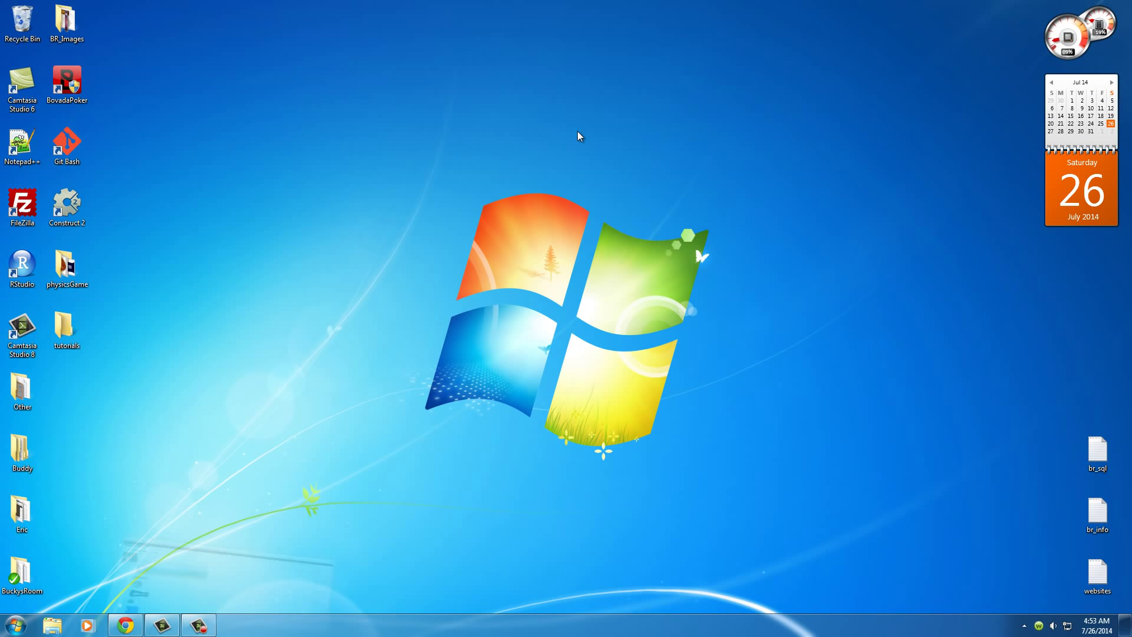
pyautogui.doubleClick(69, 267)
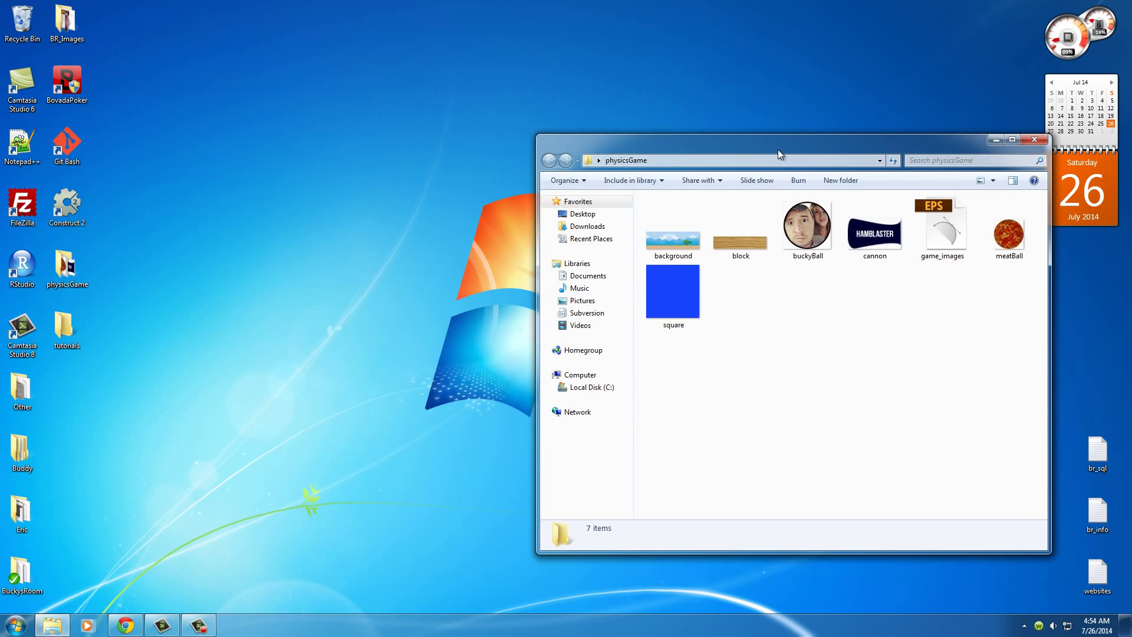
pyautogui.moveTo(777, 149); pyautogui.dragTo(390, 118)
pyautogui.moveTo(289, 336); pyautogui.dragTo(636, 193)
pyautogui.click(482, 352)
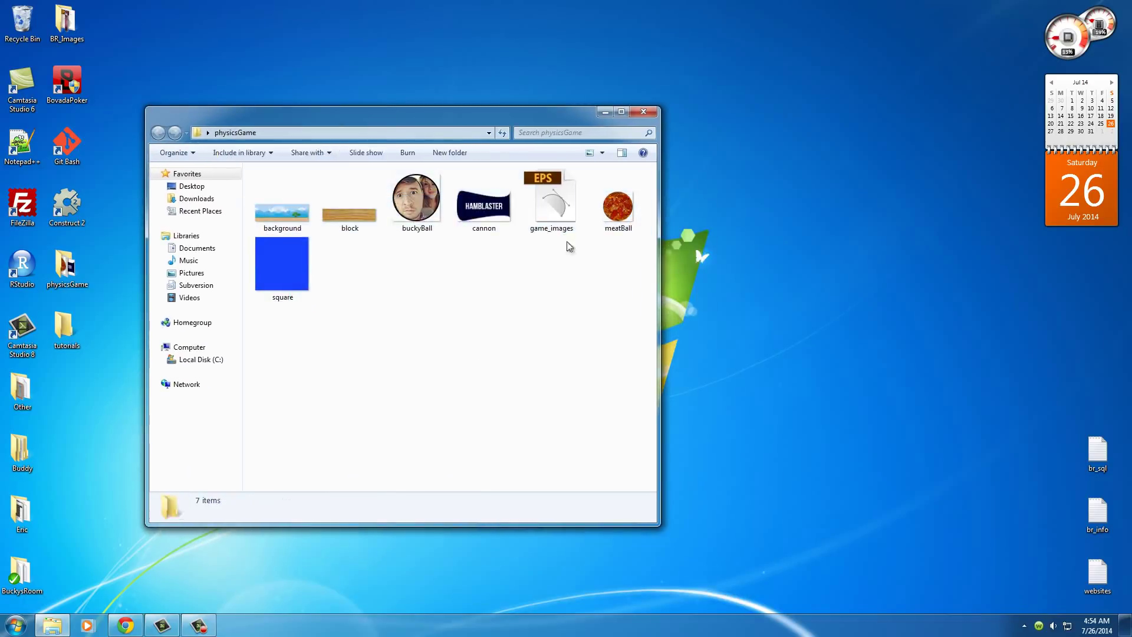
pyautogui.hotkey('alt', 'F4')
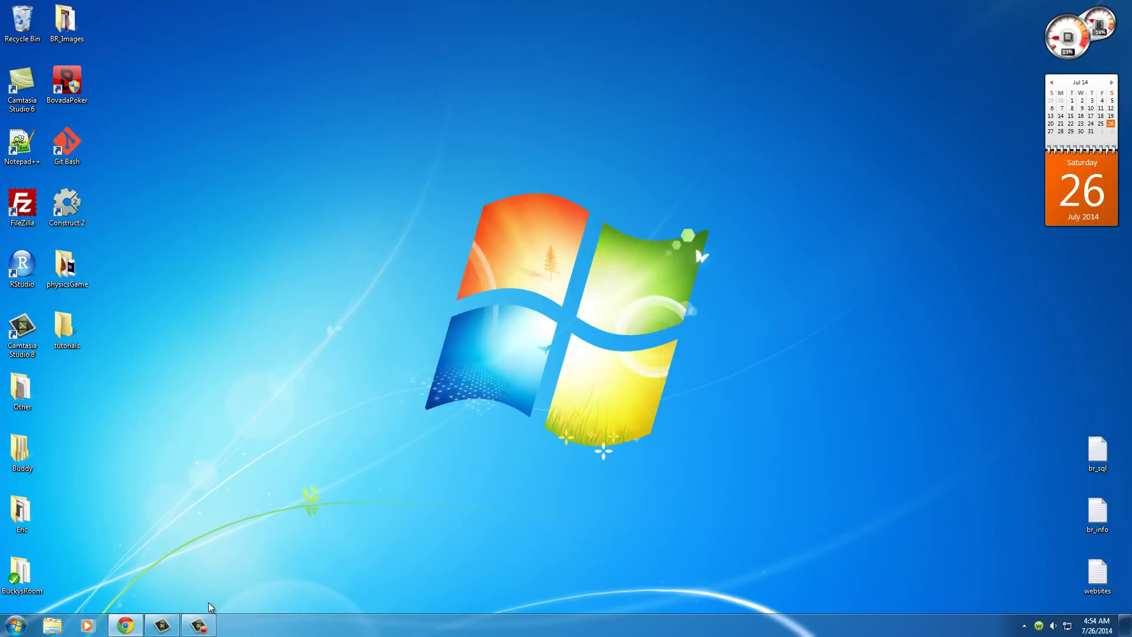
# Launch Construct 2 and create a new empty project with default settings
pyautogui.click(67, 203)
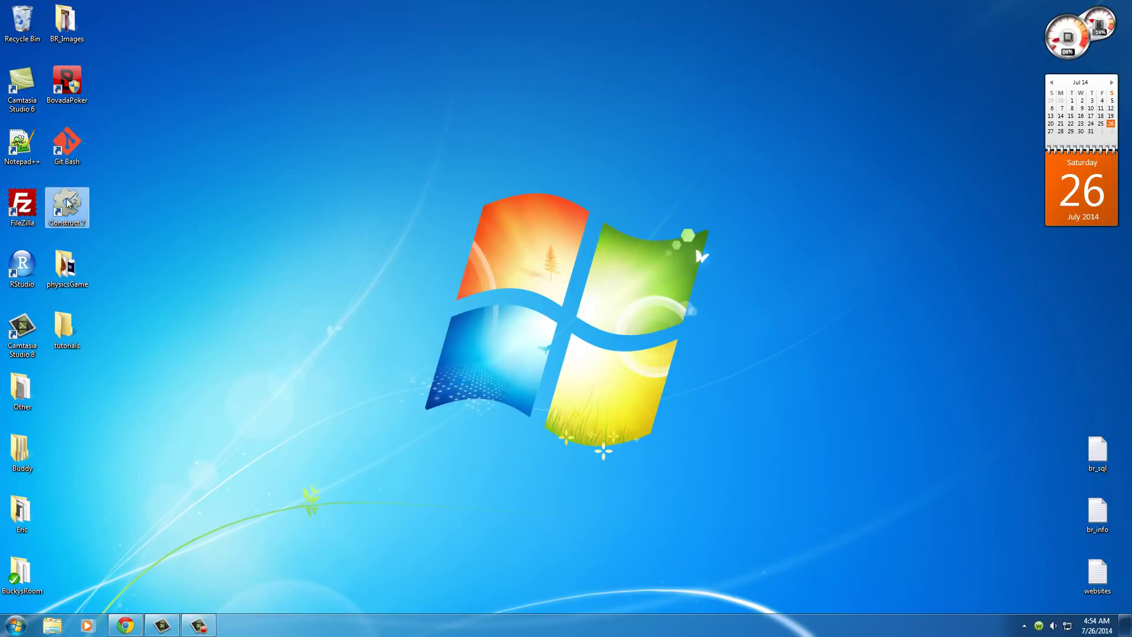
pyautogui.doubleClick(67, 204)
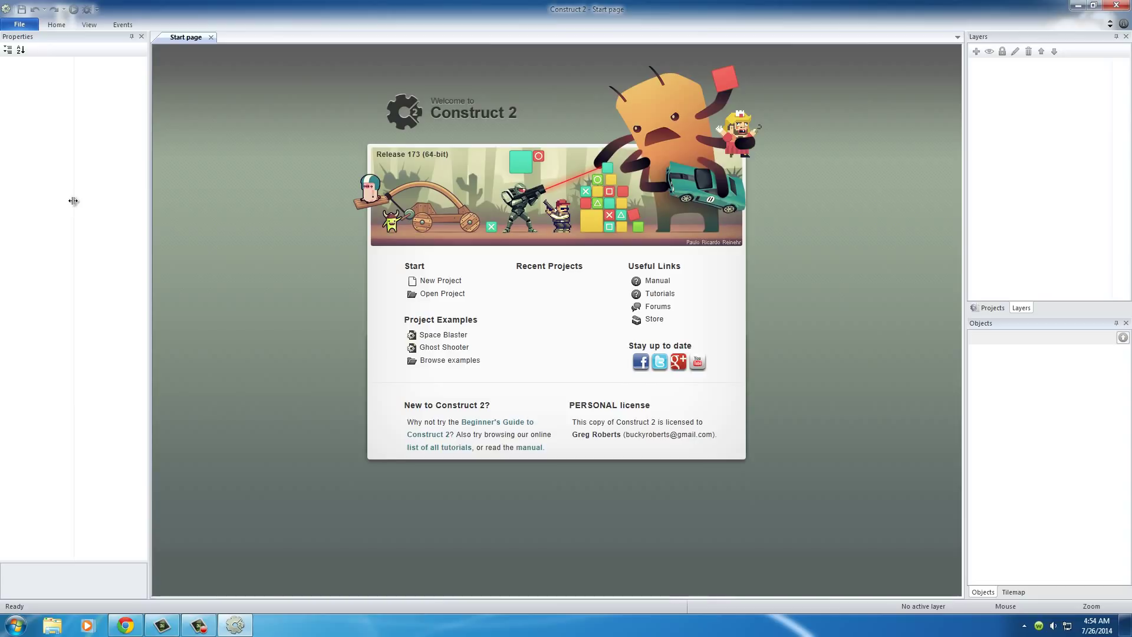
pyautogui.click(445, 281)
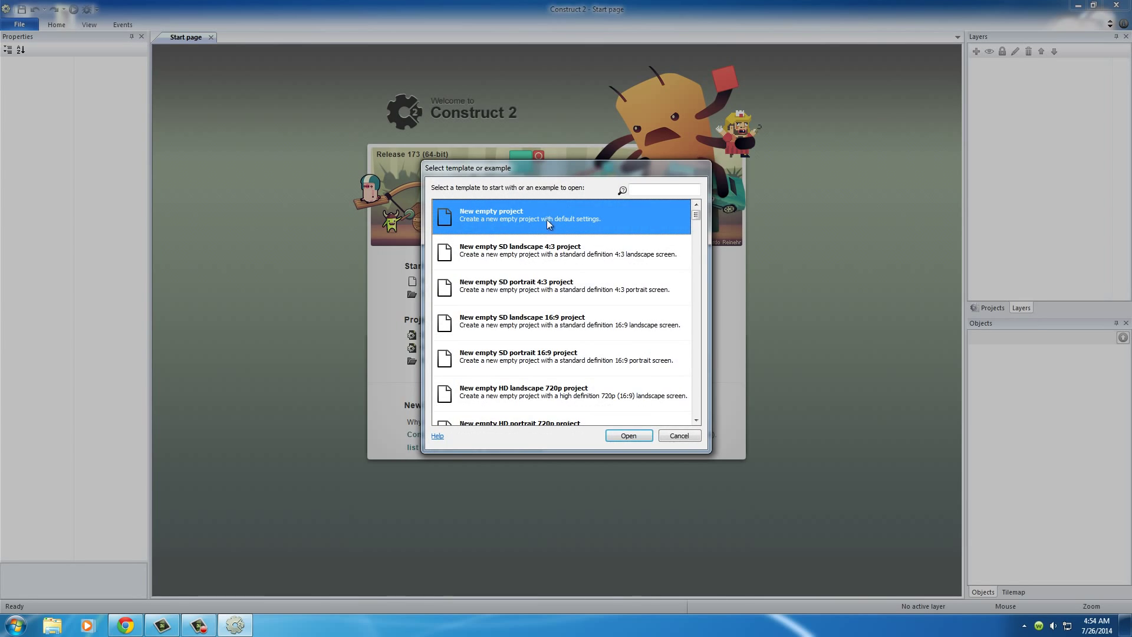
pyautogui.click(628, 435)
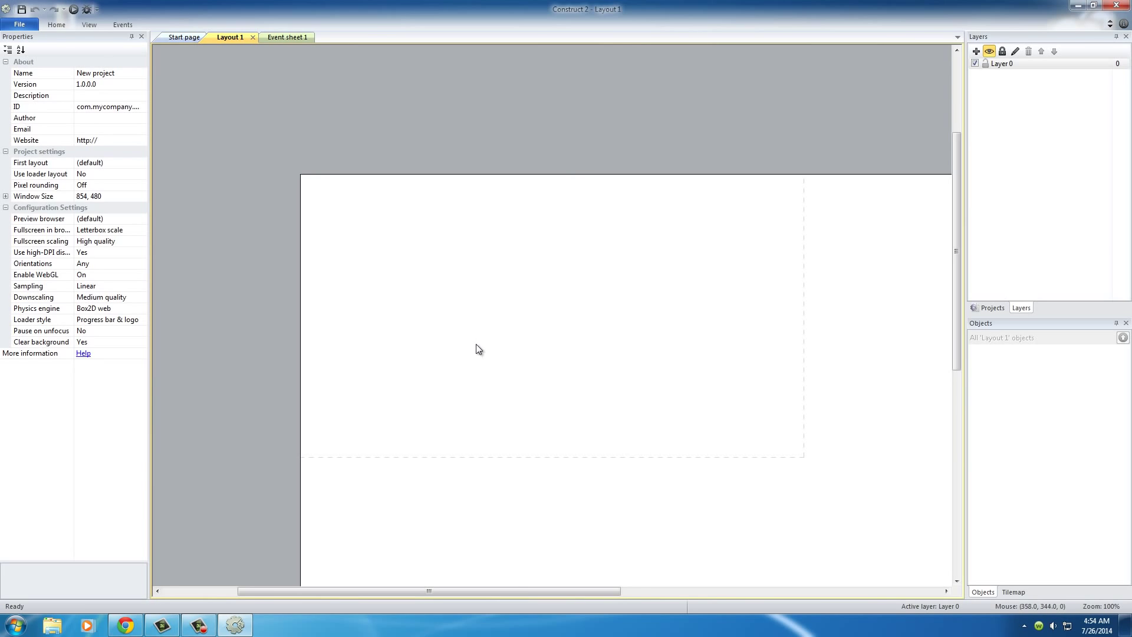
# Examine the default layout and its window outline, and check the background image's pixel dimensions in Chrome for comparison
pyautogui.moveTo(431, 276); pyautogui.dragTo(358, 249, button='middle')
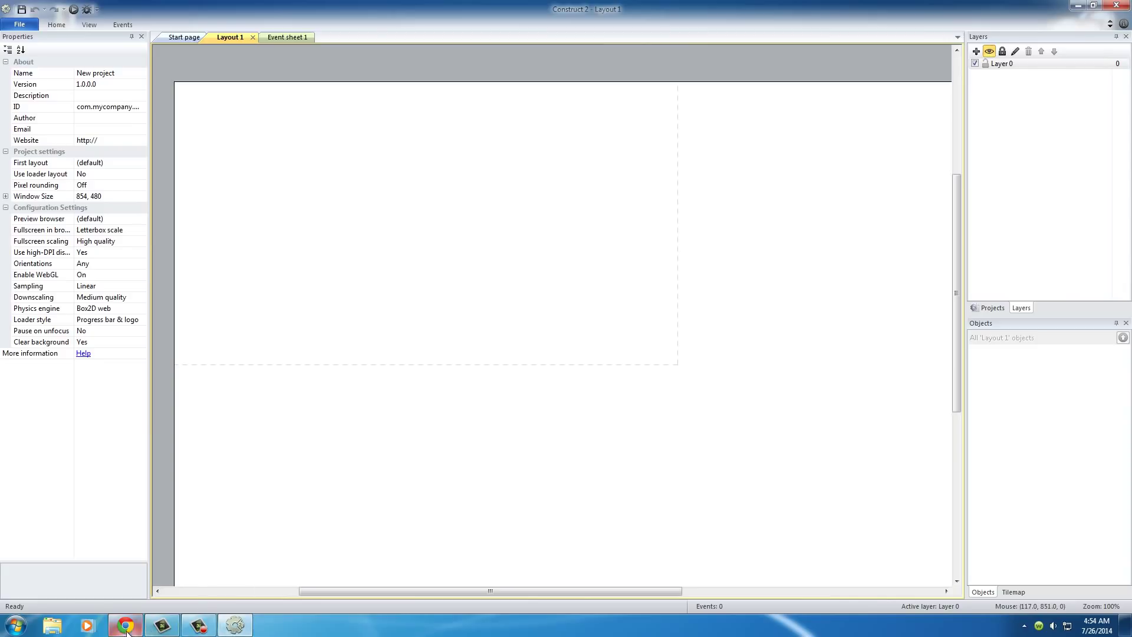
pyautogui.moveTo(127, 631)
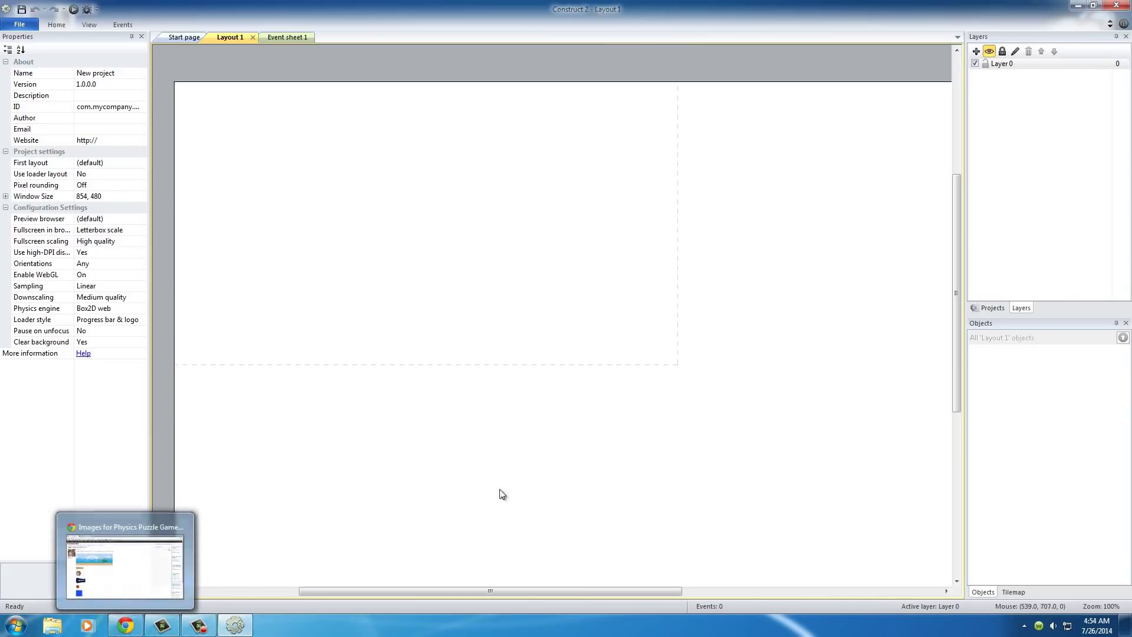
pyautogui.keyDown('ctrl'); pyautogui.scroll(-2, 511, 467); pyautogui.keyUp('ctrl')
pyautogui.moveTo(607, 422); pyautogui.dragTo(475, 410, button='middle')
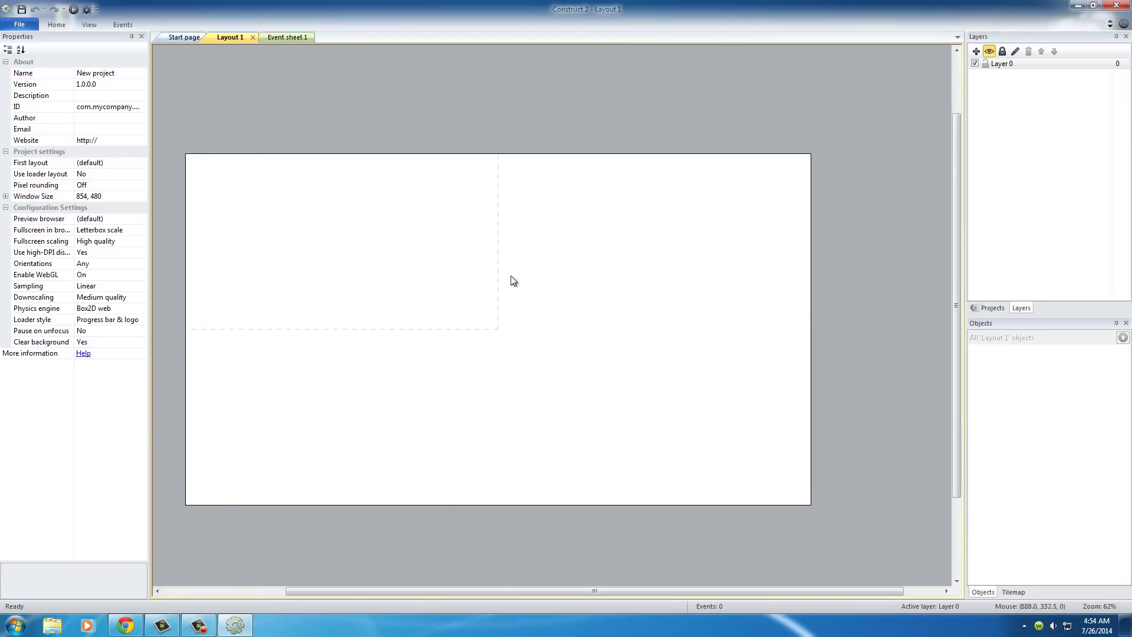
pyautogui.click(127, 627)
pyautogui.click(174, 7)
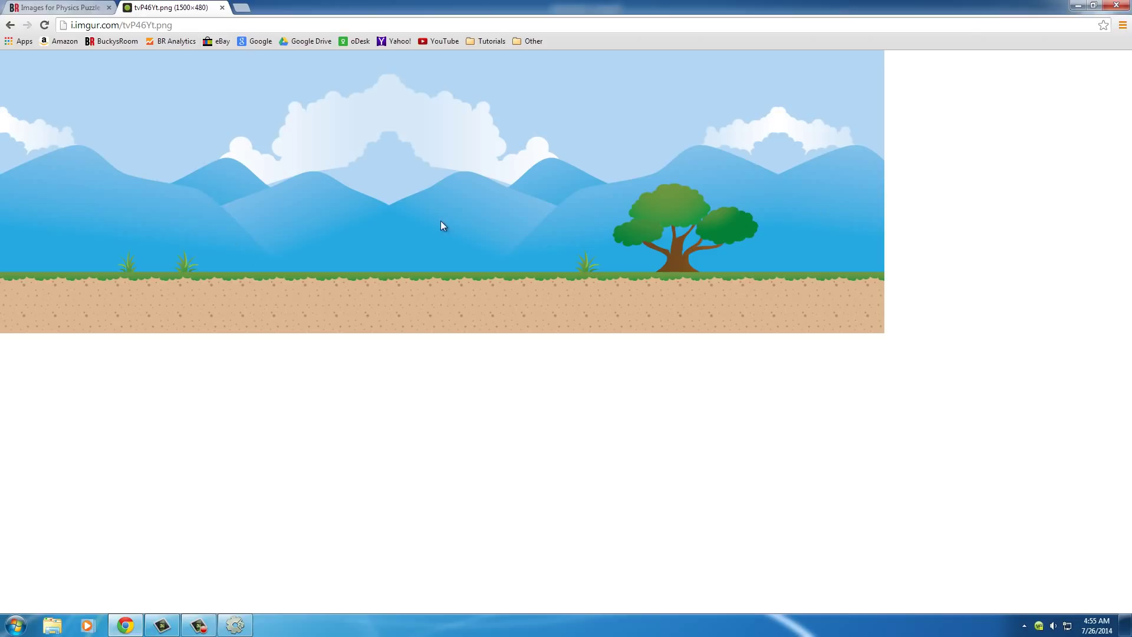
pyautogui.click(1078, 6)
pyautogui.moveTo(391, 298); pyautogui.dragTo(409, 279, button='middle')
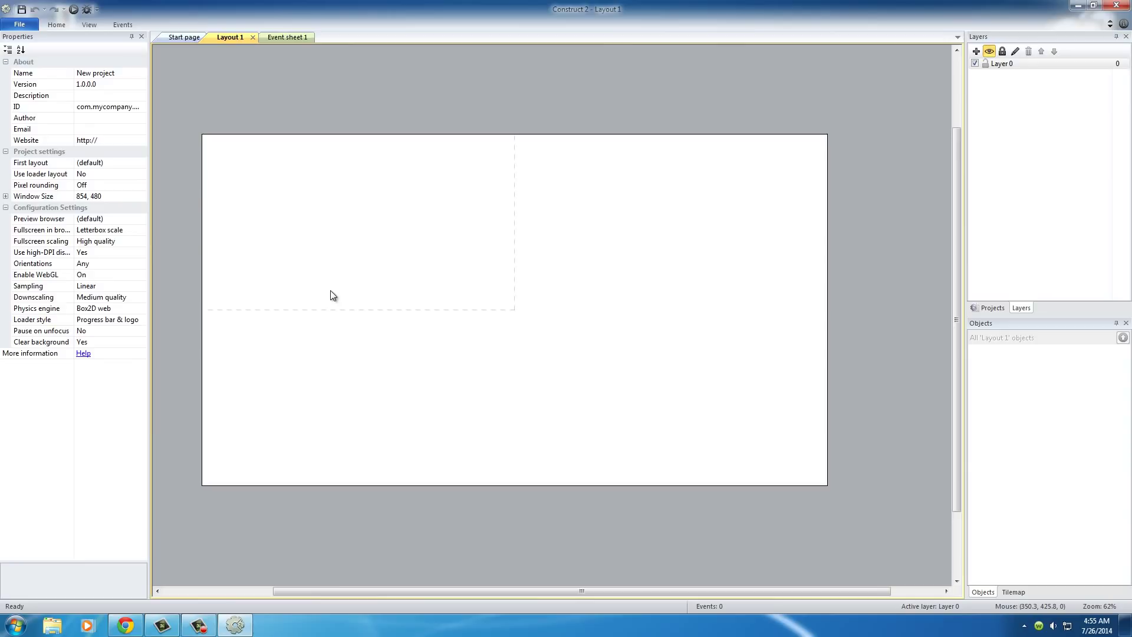
pyautogui.keyDown('ctrl'); pyautogui.scroll(3, 331, 290); pyautogui.keyUp('ctrl')
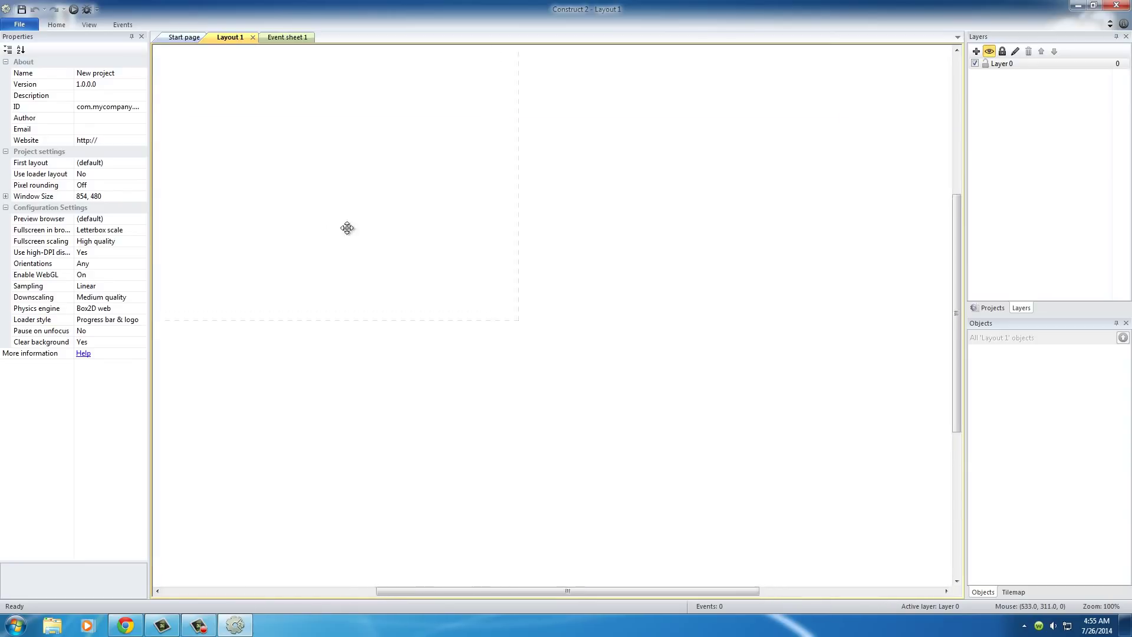
pyautogui.moveTo(347, 228); pyautogui.dragTo(539, 280, button='middle')
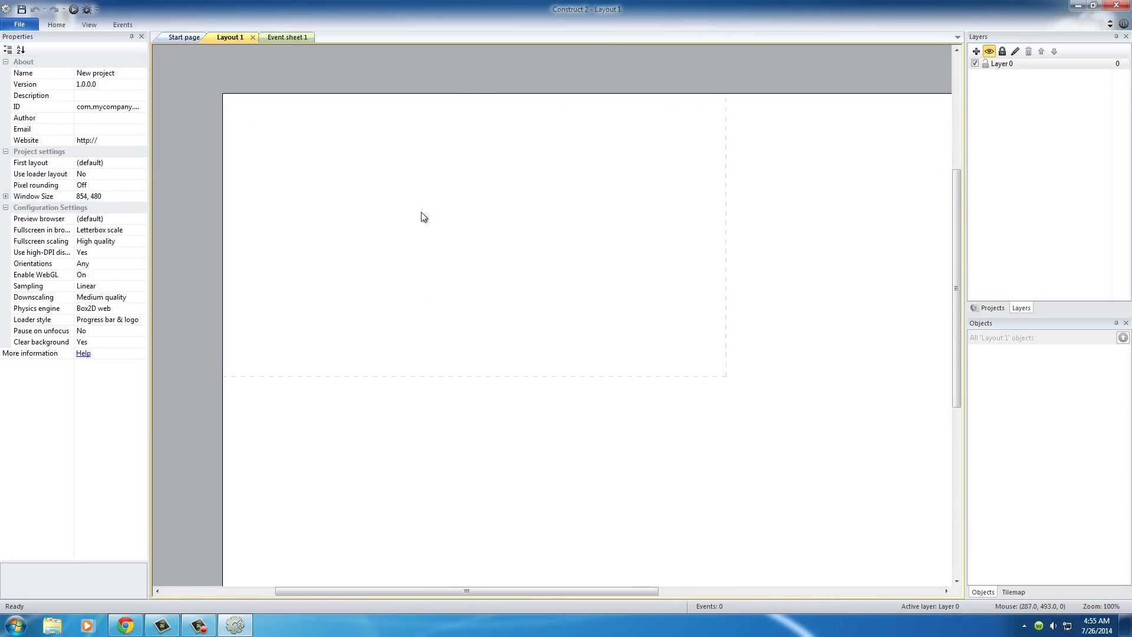
# Set the layout size of Layout 1 to 1500, 480
pyautogui.click(473, 77)
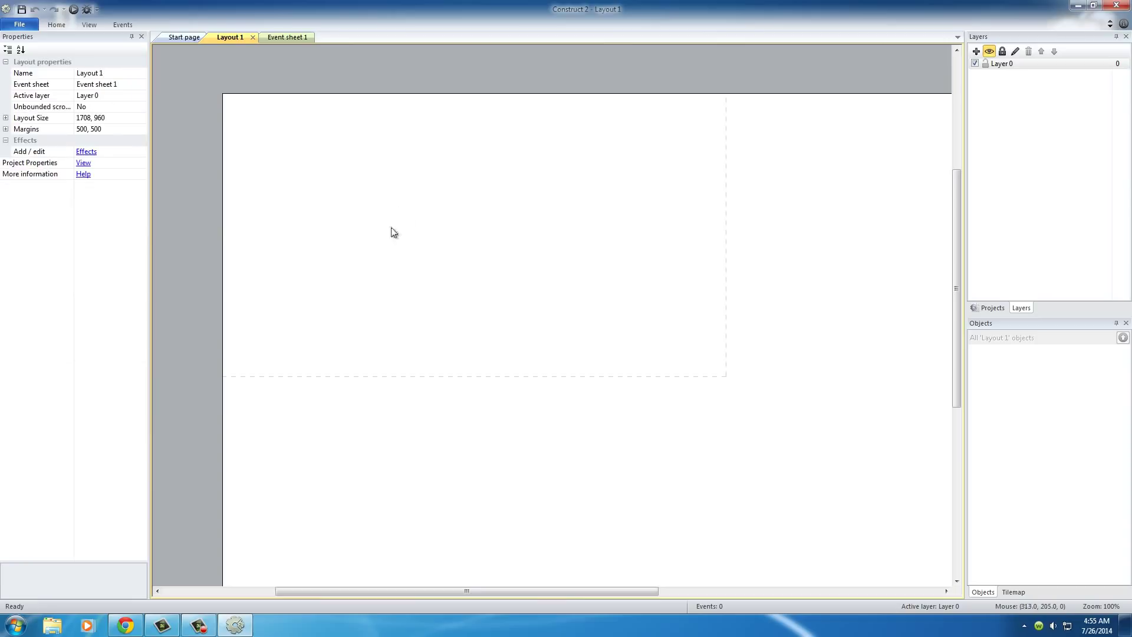
pyautogui.click(84, 116)
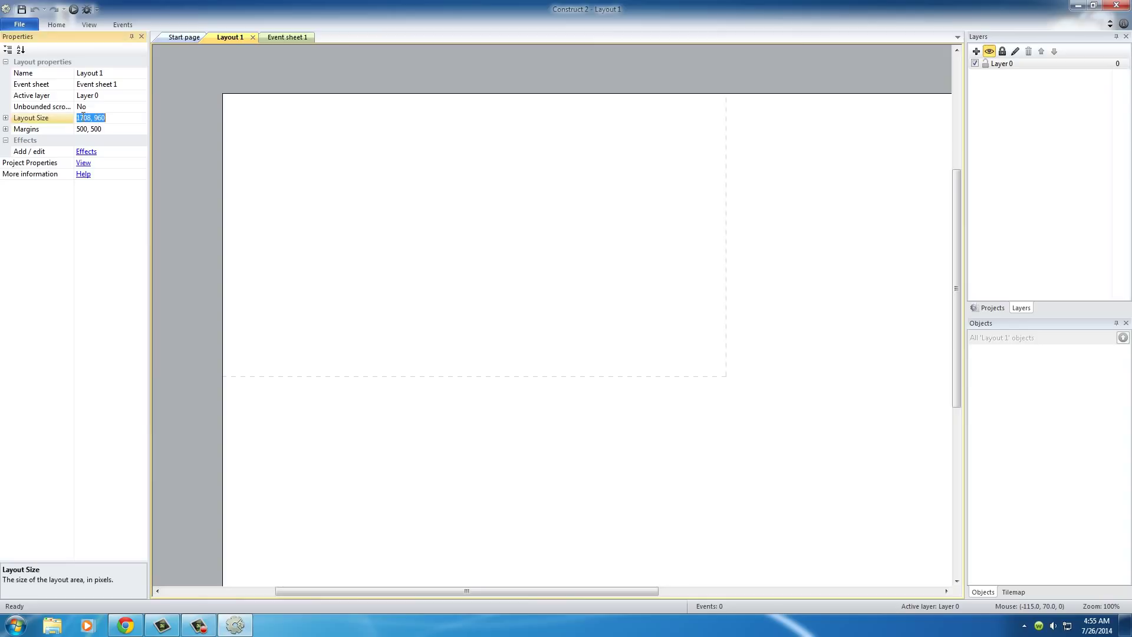
pyautogui.write('1500, 480')
pyautogui.press('Return')
# Insert a Tiled Background object into the upper-left area of the layout
pyautogui.moveTo(487, 230); pyautogui.dragTo(536, 263, button='middle')
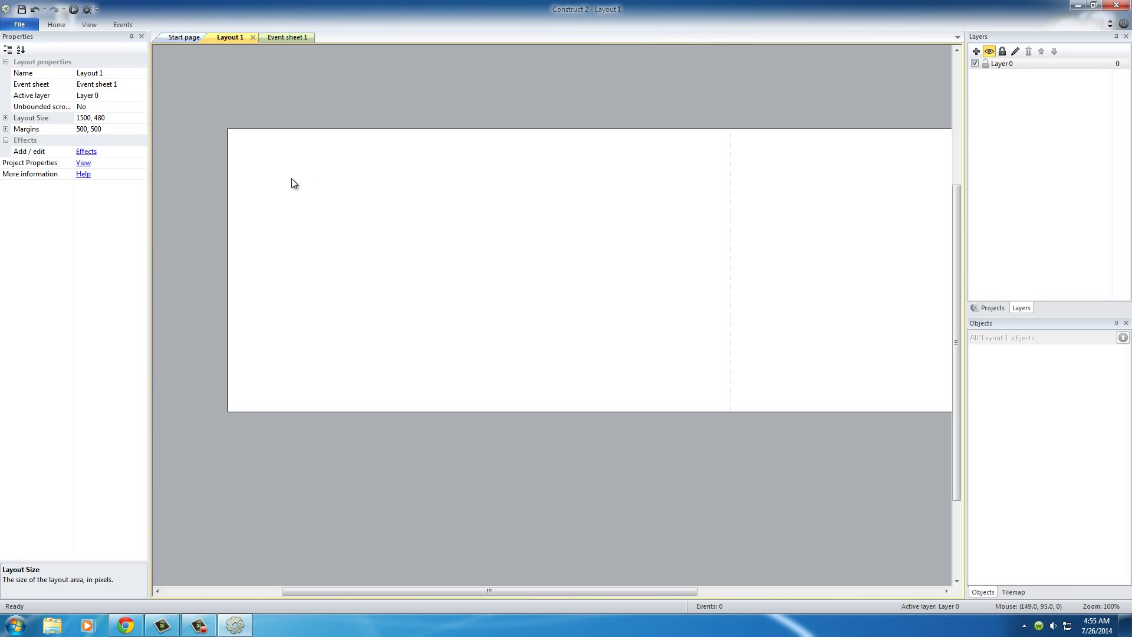
pyautogui.moveTo(341, 225)
pyautogui.mouseDown(button='middle')
pyautogui.moveTo(320, 220)
pyautogui.moveTo(331, 235)
pyautogui.mouseUp(button='middle')
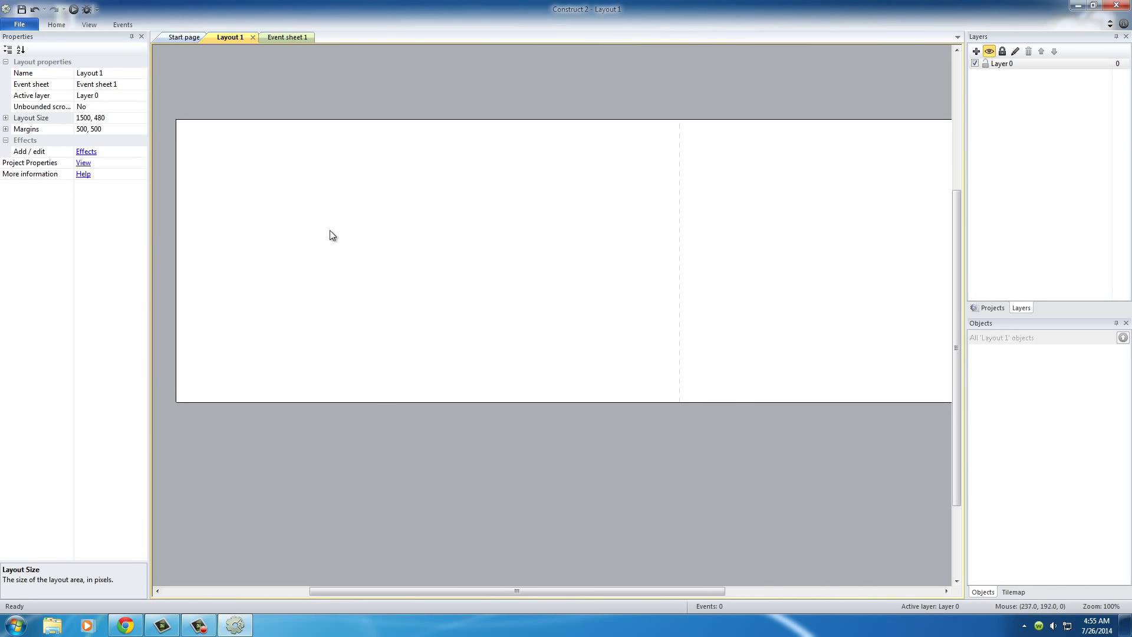
pyautogui.doubleClick(276, 192)
pyautogui.moveTo(730, 231); pyautogui.dragTo(727, 245)
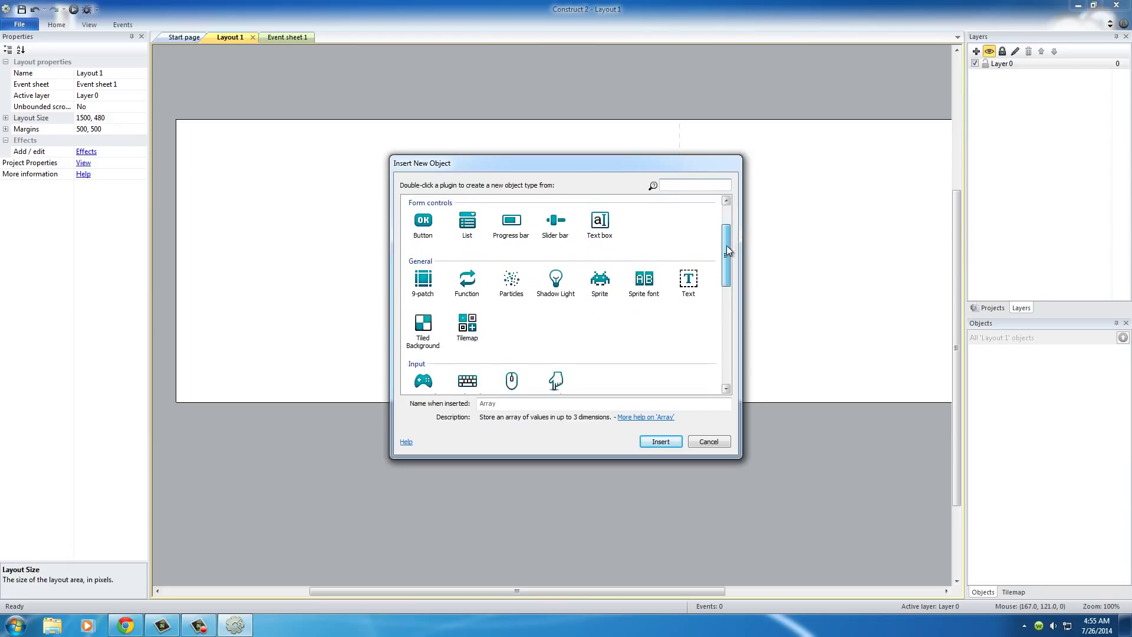
pyautogui.click(426, 320)
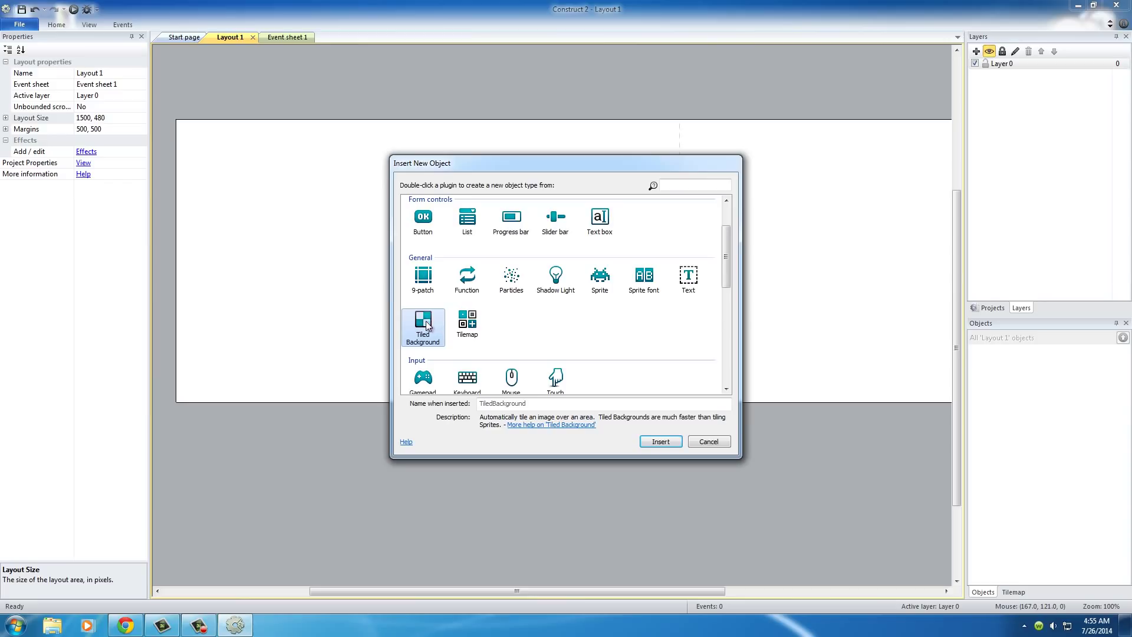
pyautogui.doubleClick(423, 321)
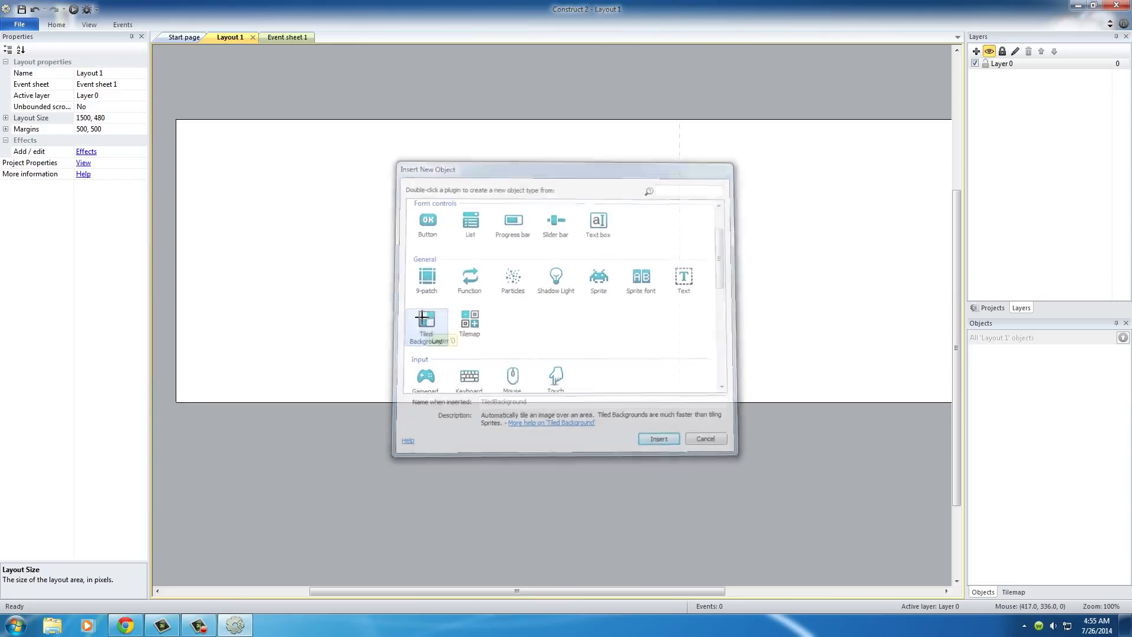
pyautogui.click(304, 210)
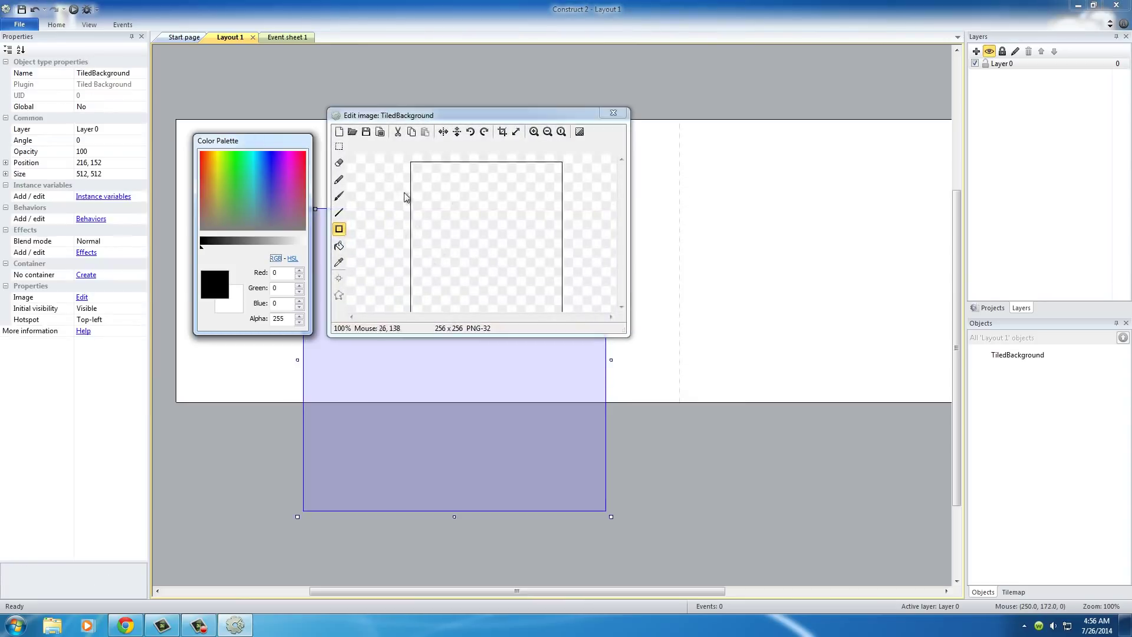
# Load the background image from the physicsGame folder as the tiled background's image
pyautogui.click(352, 133)
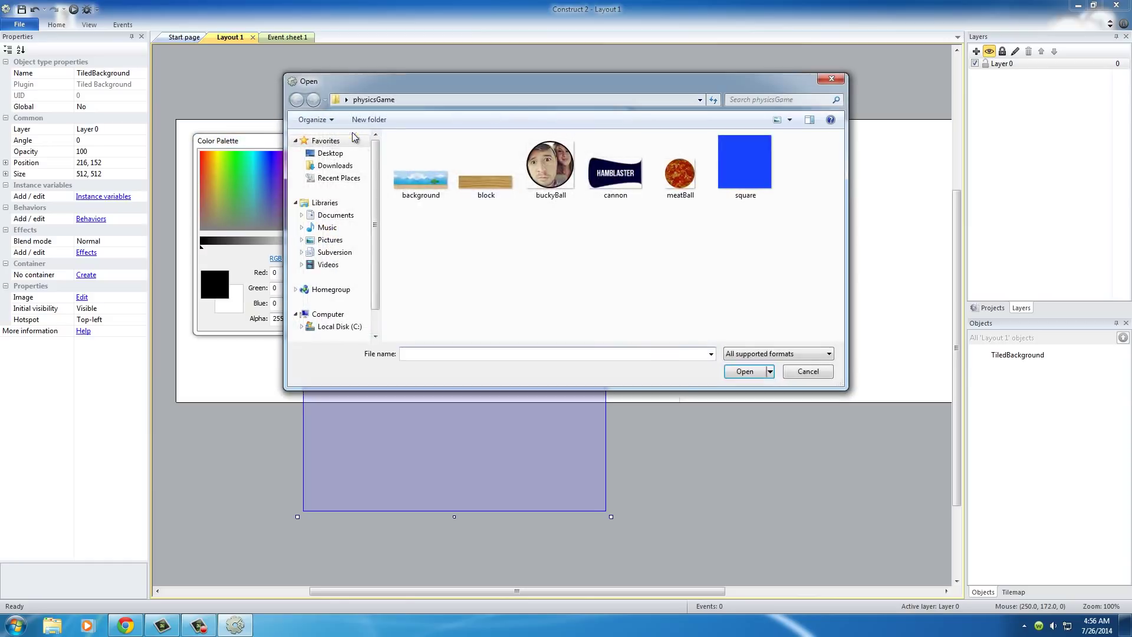
pyautogui.click(418, 168)
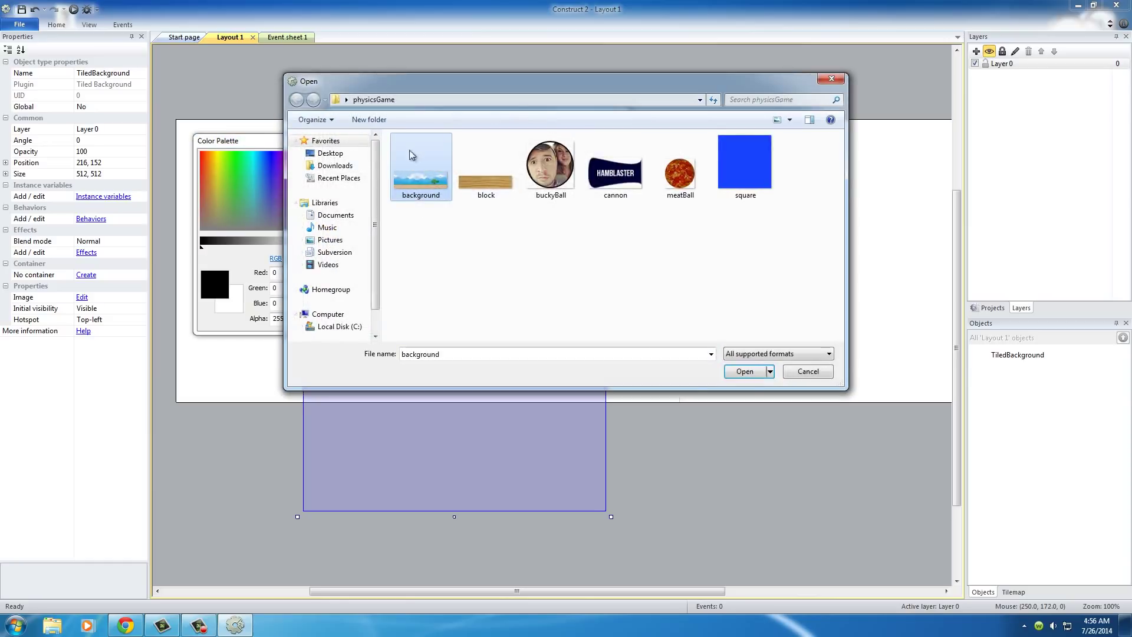
pyautogui.click(746, 371)
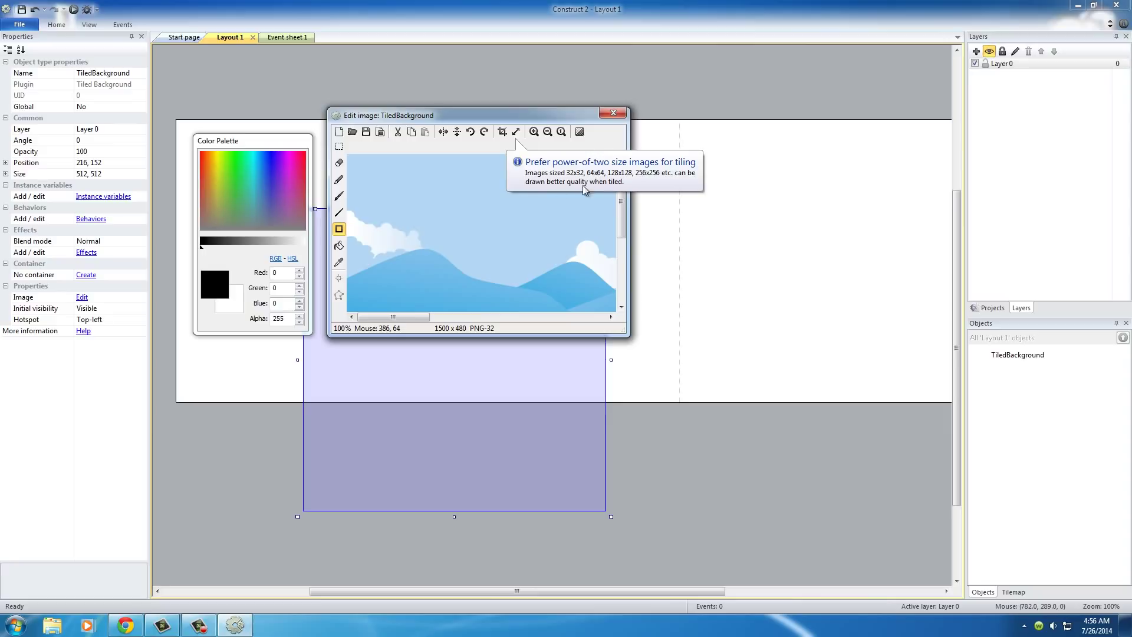
# Finish the image edit and set the tiled background's position to 0, 0
pyautogui.click(614, 114)
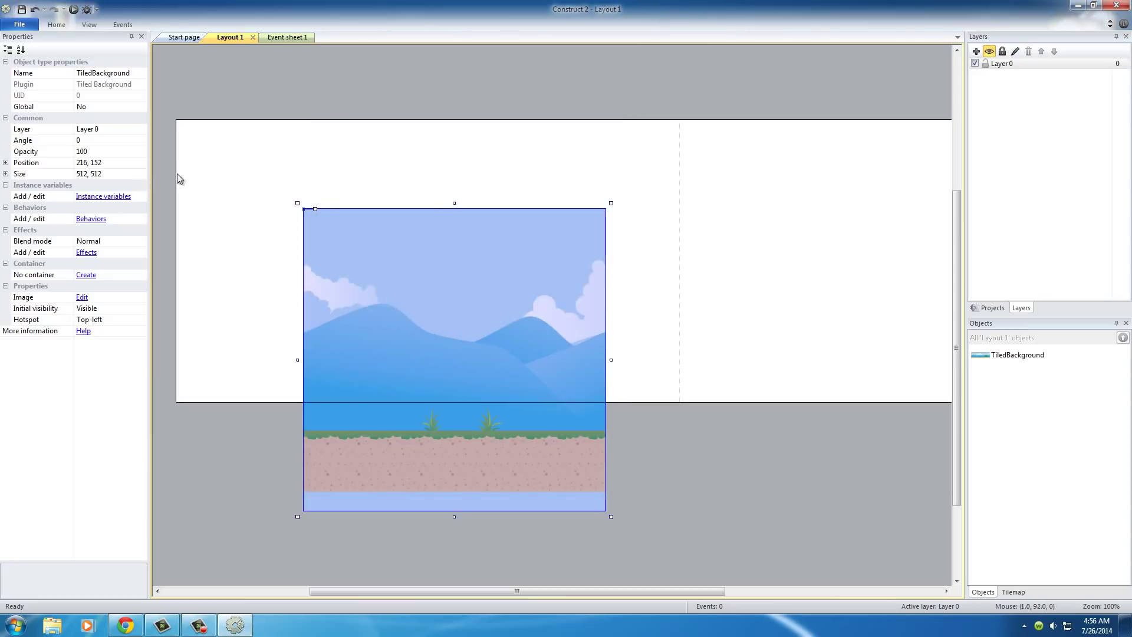
pyautogui.click(89, 163)
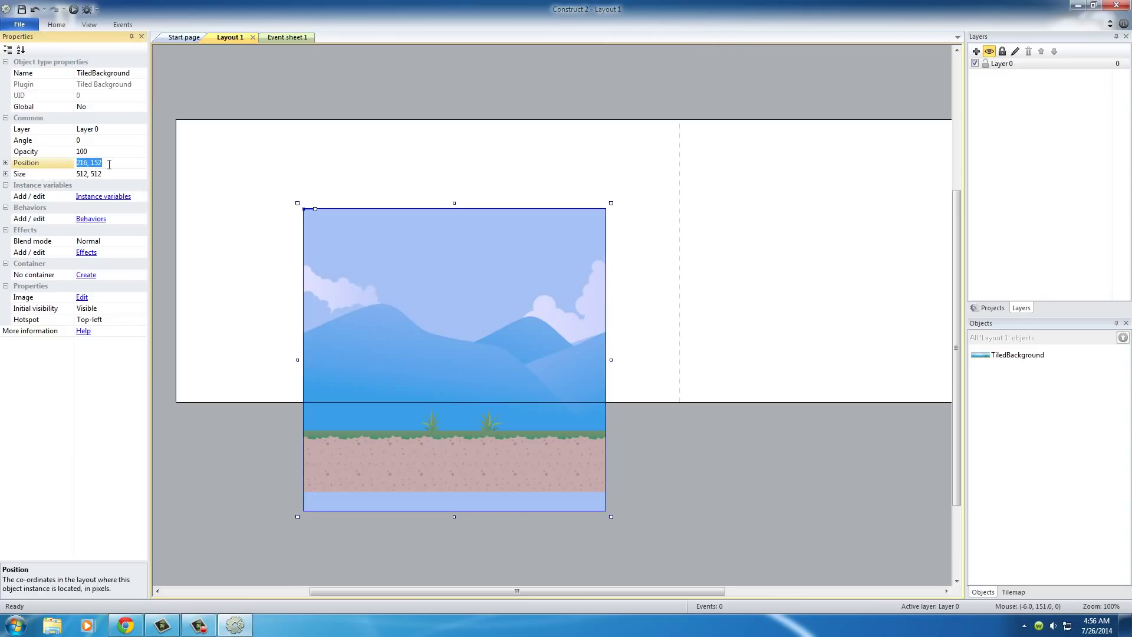
pyautogui.write('0, 0')
pyautogui.press('Return')
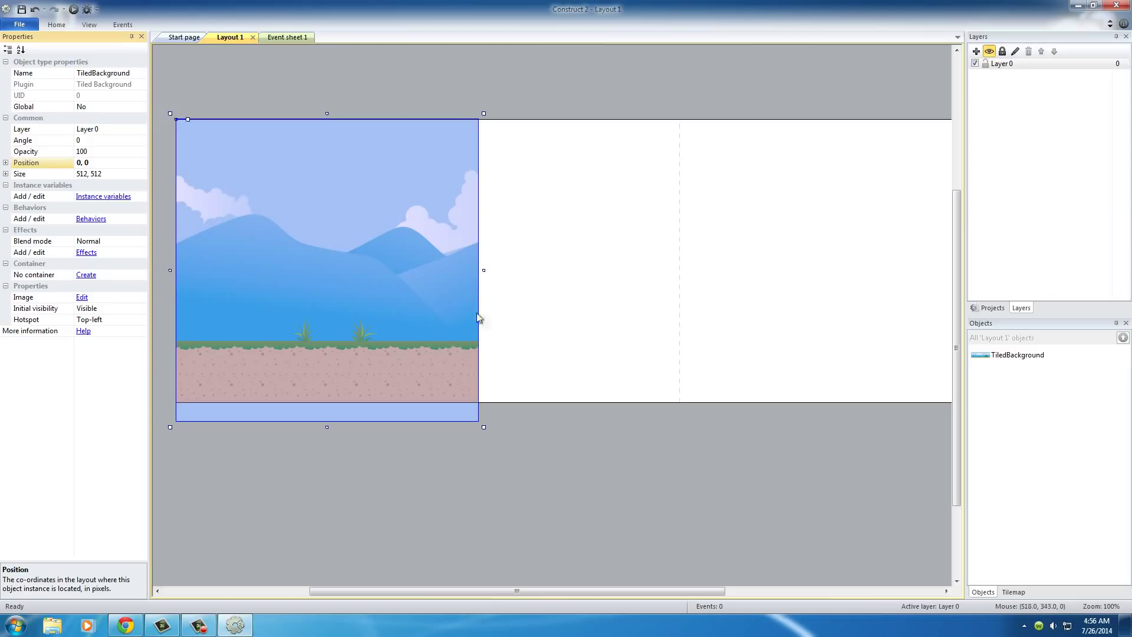
# Set the tiled background's size to 1500, 480 to match the layout
pyautogui.click(97, 173)
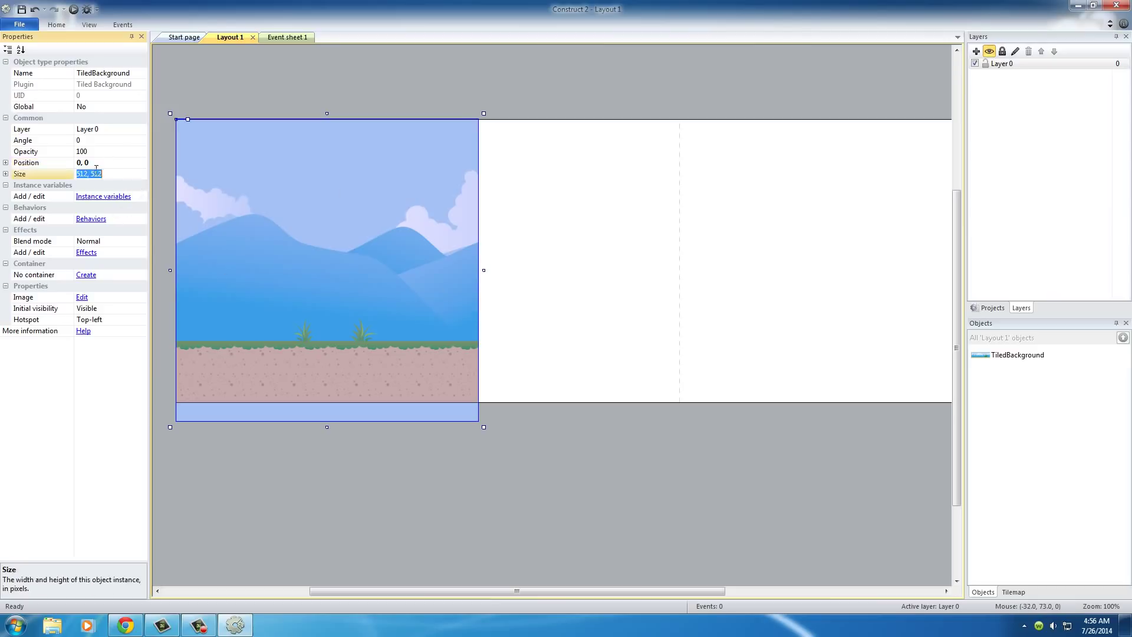
pyautogui.write('1500, 4810')
pyautogui.press('BackSpace')
pyautogui.press('BackSpace')
pyautogui.write('0')
pyautogui.press('Return')
pyautogui.click(504, 461)
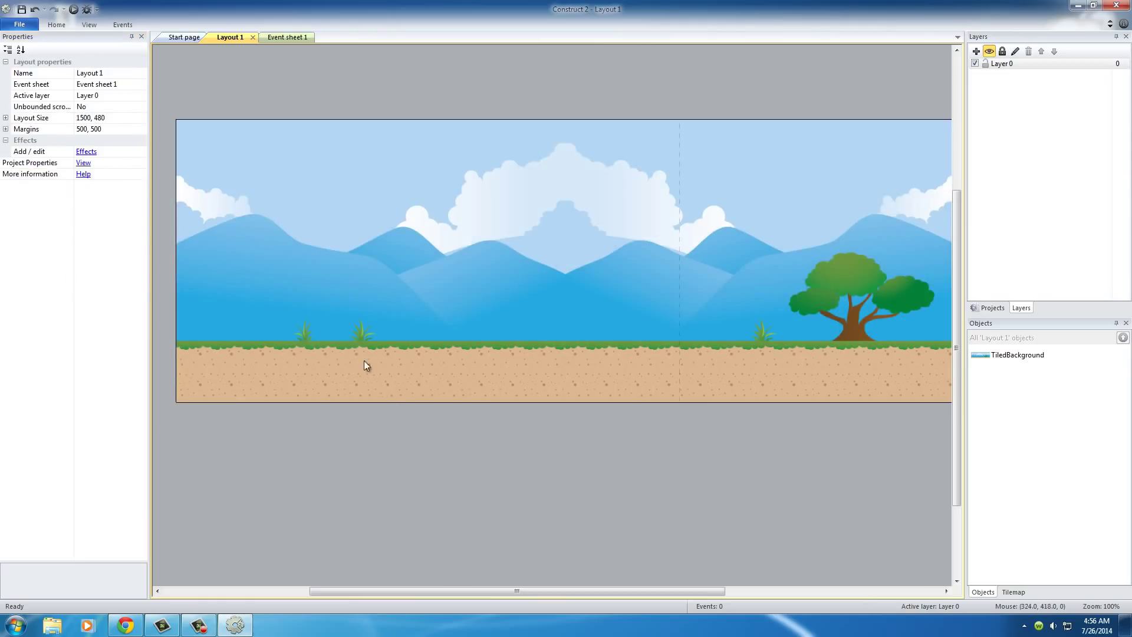
# Inspect how the tiled background covers the layout and how it responds to being selected and deselected
pyautogui.click(356, 335)
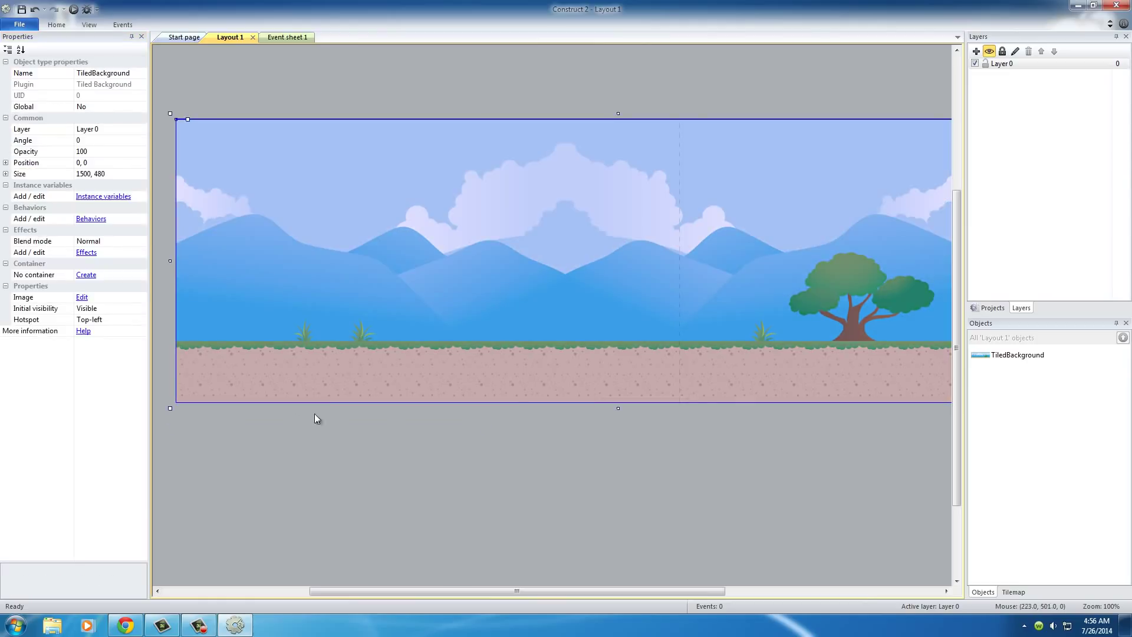
pyautogui.click(342, 429)
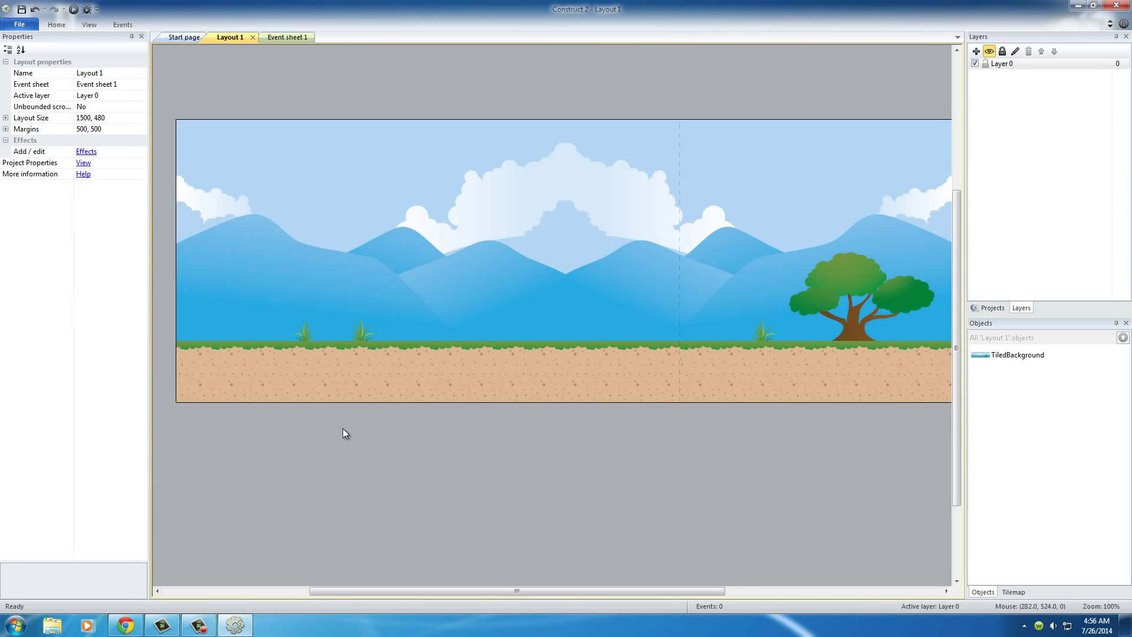
pyautogui.click(400, 375)
pyautogui.click(428, 427)
pyautogui.click(336, 376)
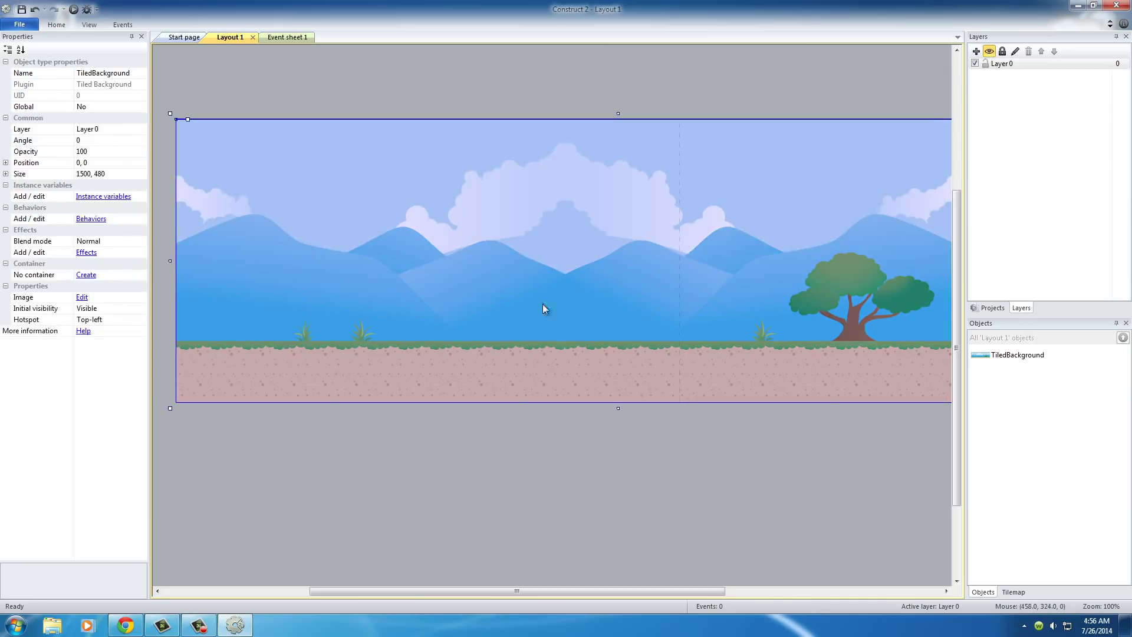
pyautogui.click(551, 443)
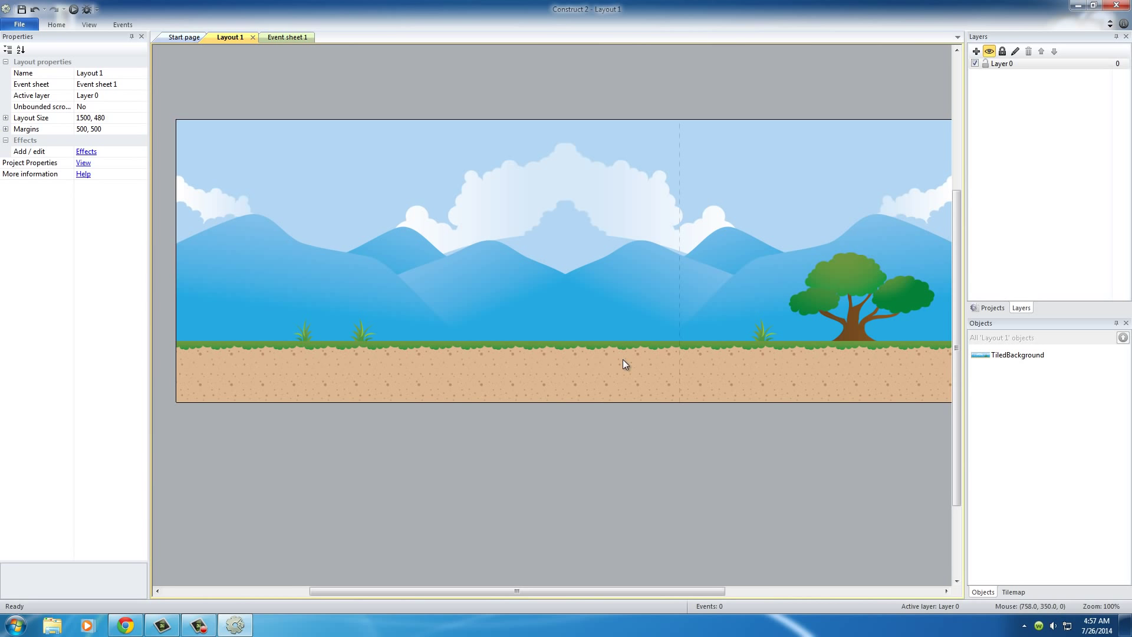
pyautogui.moveTo(639, 306); pyautogui.dragTo(662, 324, button='middle')
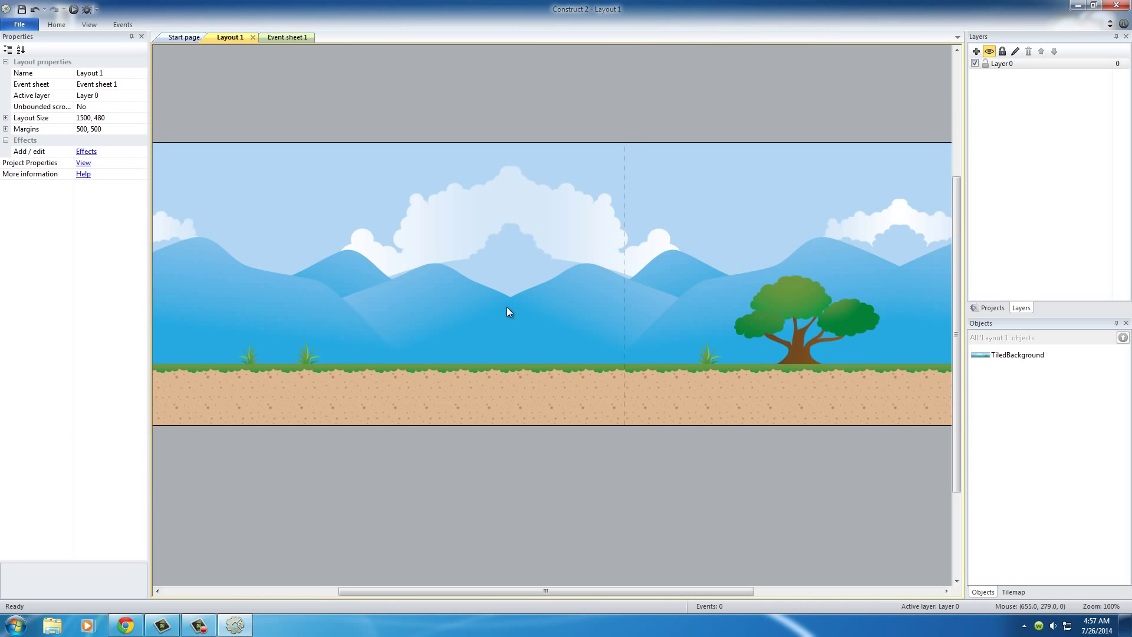
pyautogui.moveTo(508, 308); pyautogui.dragTo(567, 308, button='middle')
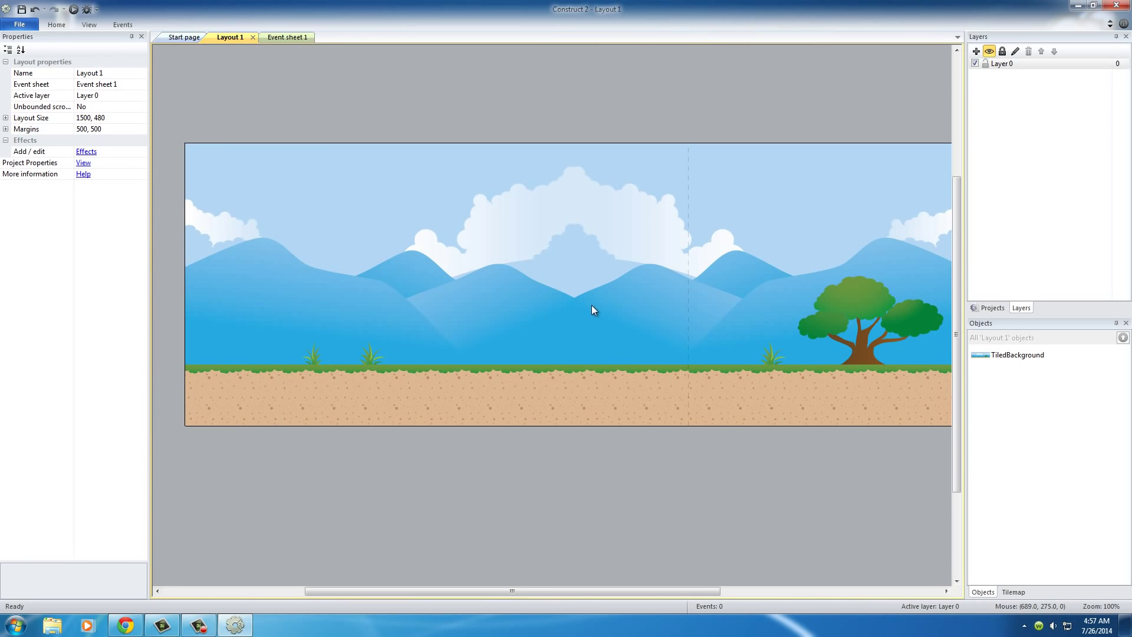
pyautogui.click(498, 290)
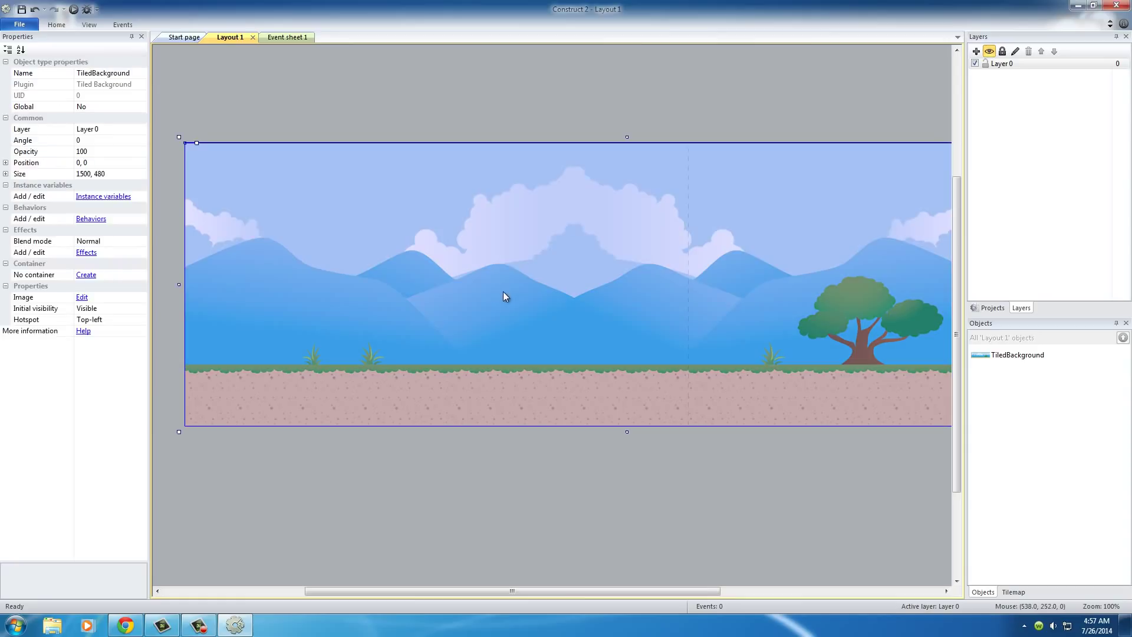
pyautogui.click(571, 85)
pyautogui.scroll(1, 571, 90)
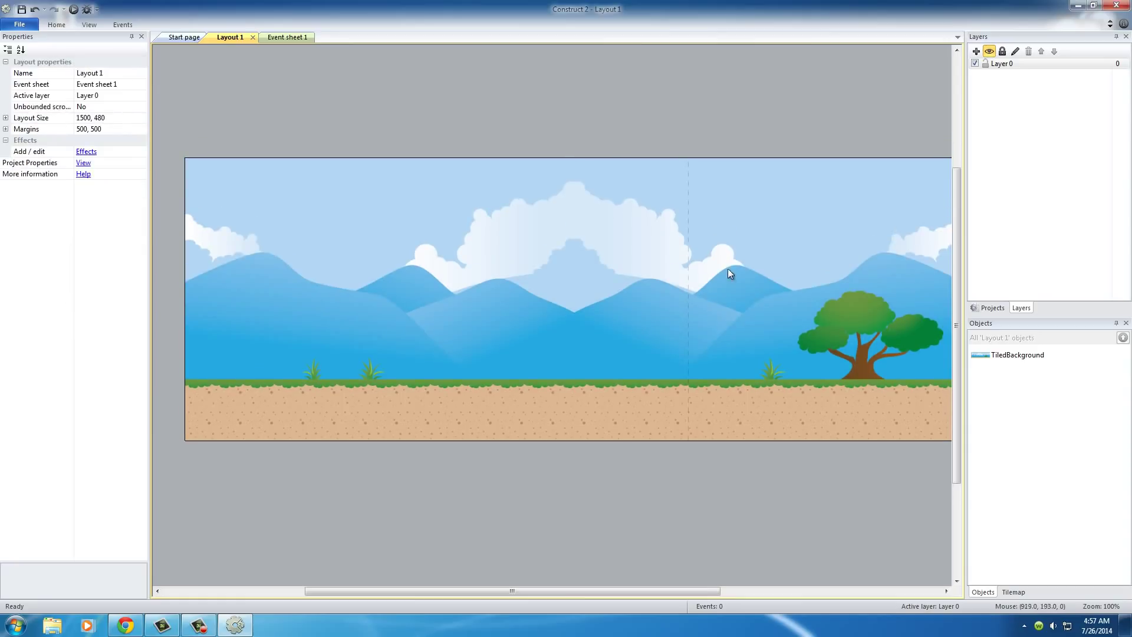
pyautogui.moveTo(549, 260); pyautogui.dragTo(537, 250, button='middle')
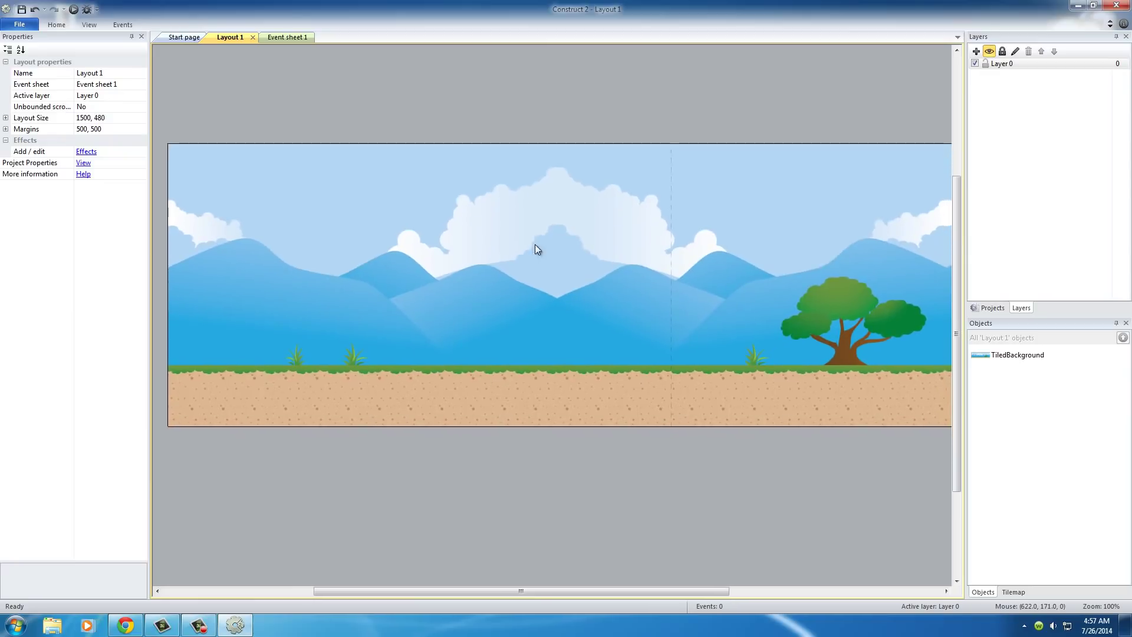
# Rename Layer 0 as Background and lock the layer
pyautogui.click(995, 308)
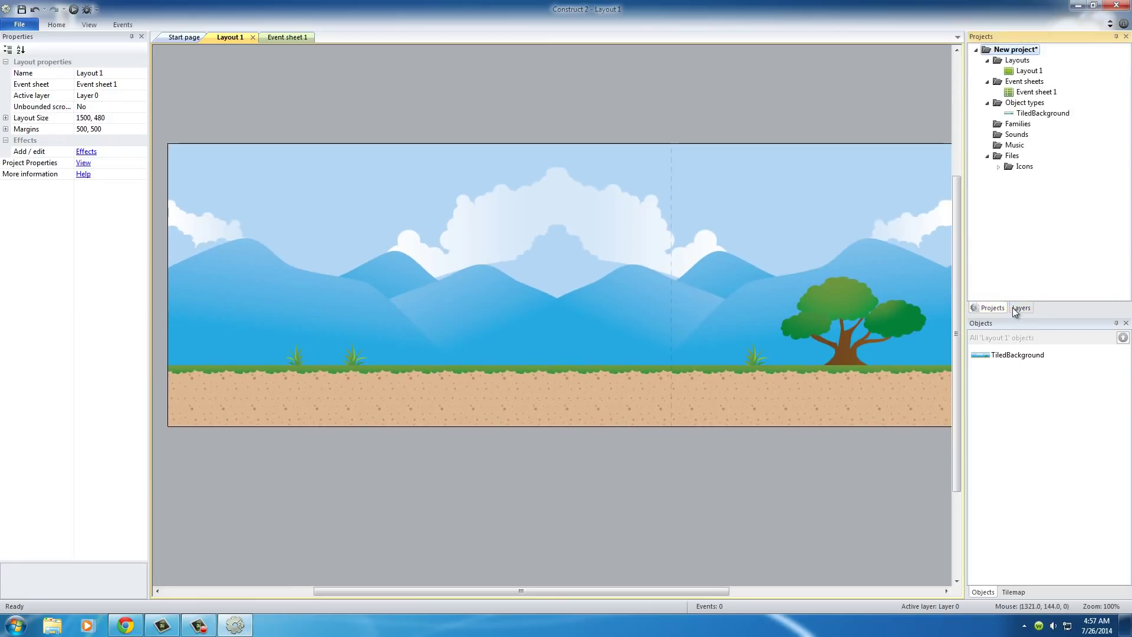
pyautogui.click(1021, 307)
pyautogui.click(1016, 63)
pyautogui.click(1010, 63)
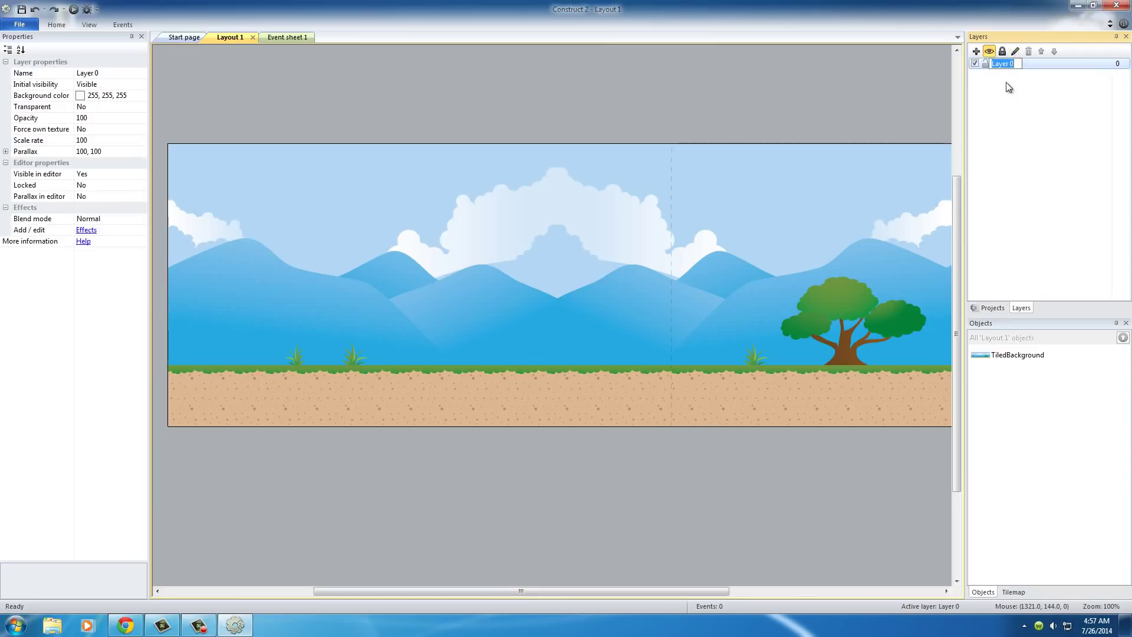
pyautogui.write('Background')
pyautogui.press('Return')
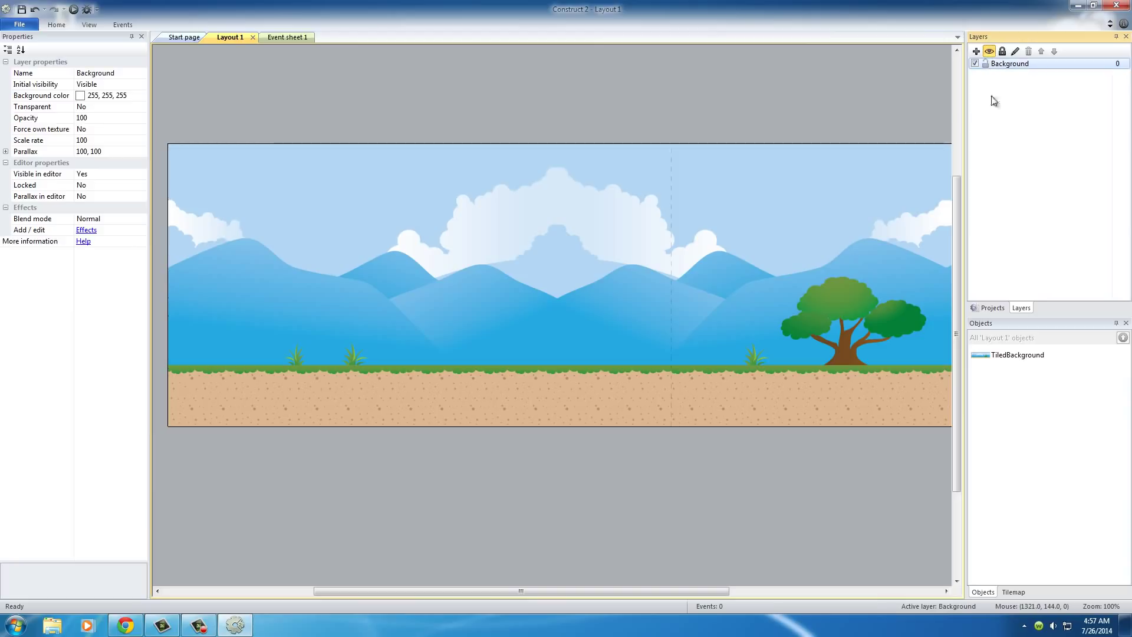
pyautogui.click(985, 65)
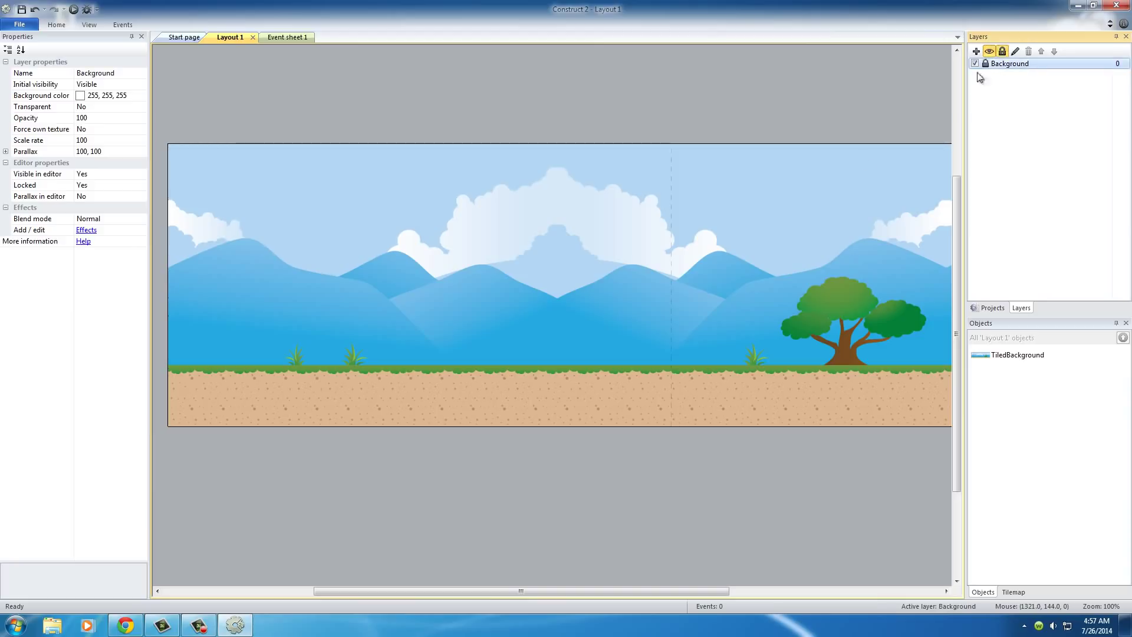
pyautogui.doubleClick(508, 233)
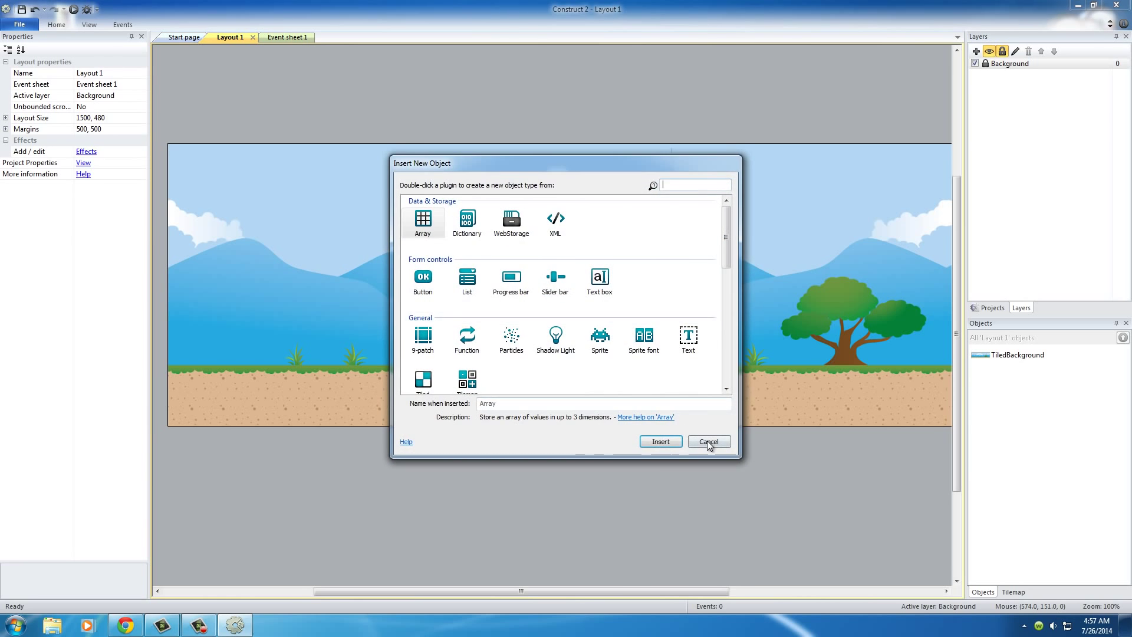
pyautogui.click(709, 443)
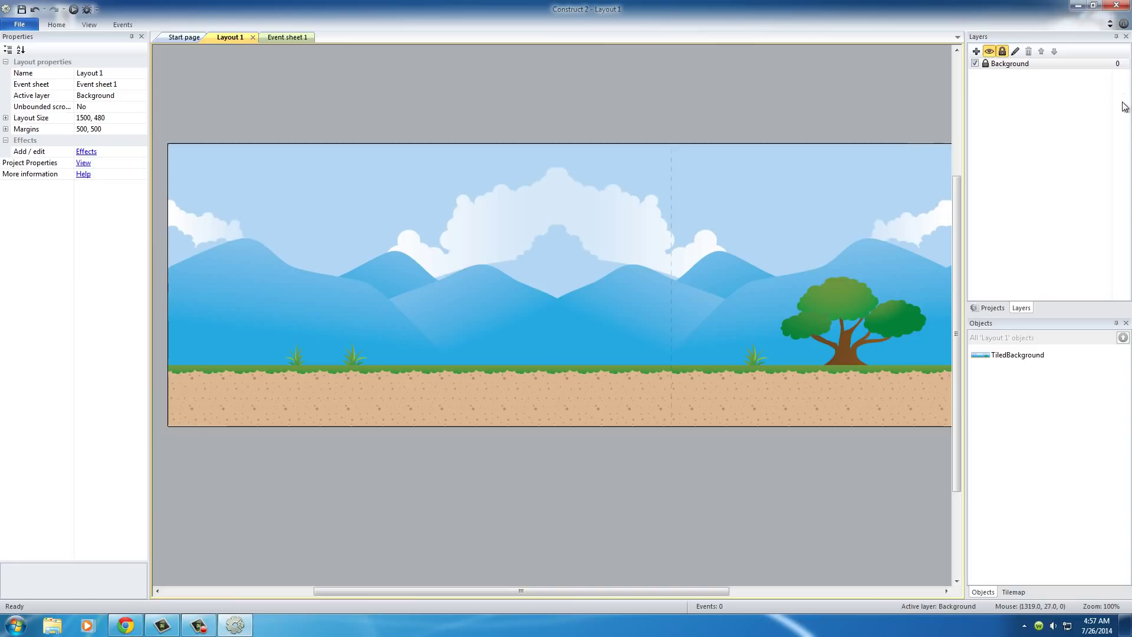
# Add a new layer named Game above the Background layer and make it the active layer
pyautogui.click(977, 51)
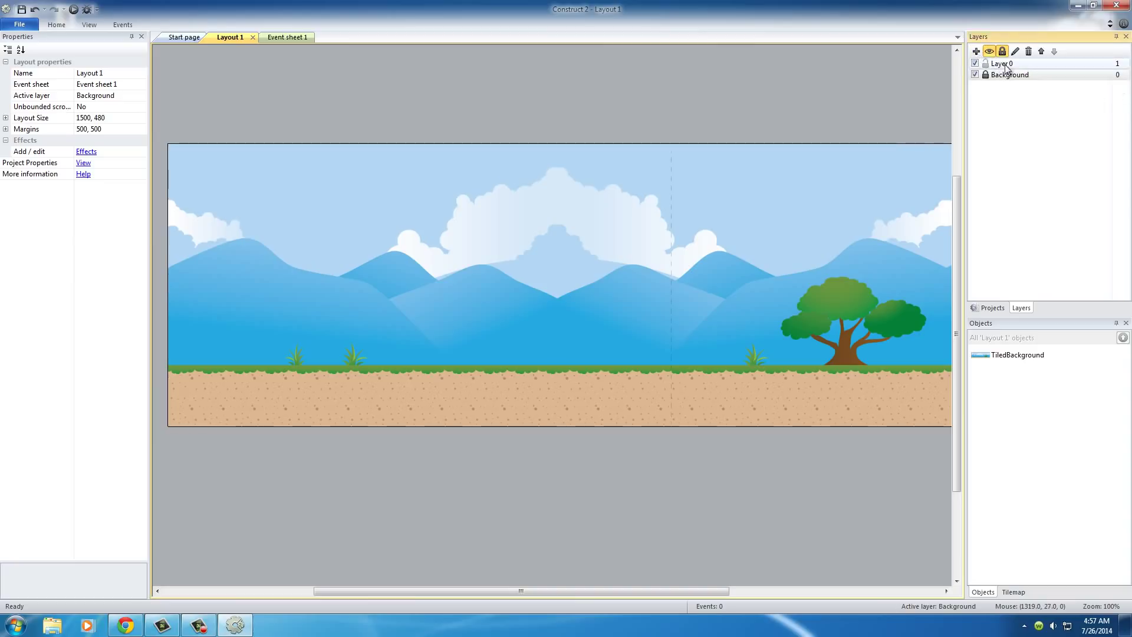
pyautogui.click(1015, 54)
pyautogui.write('Ga')
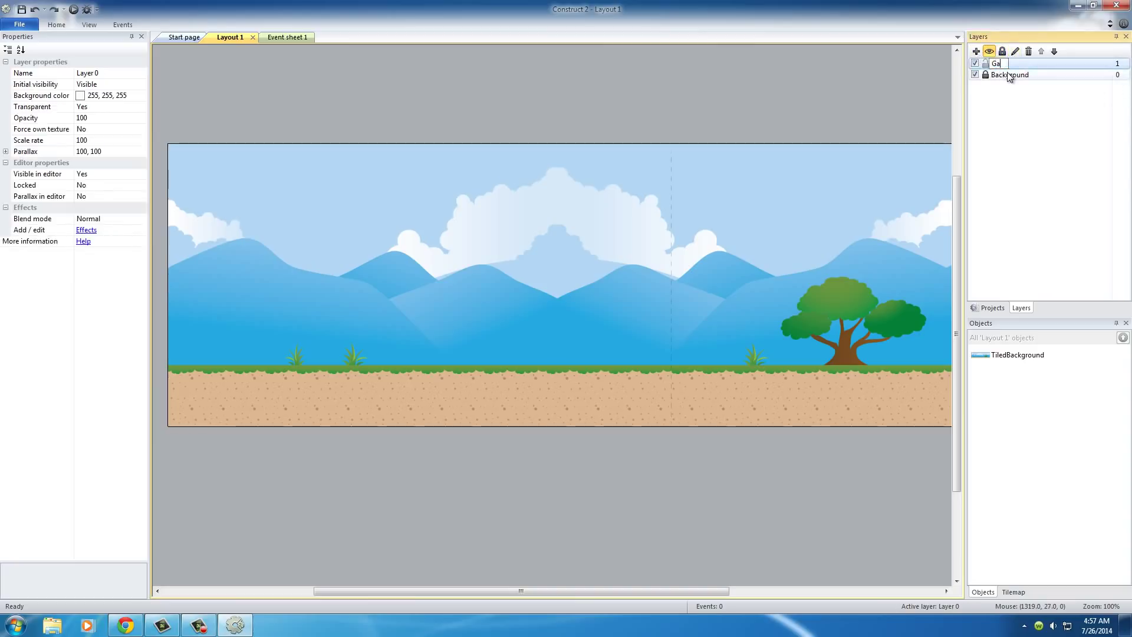
pyautogui.write('me')
pyautogui.press('Return')
pyautogui.click(1007, 73)
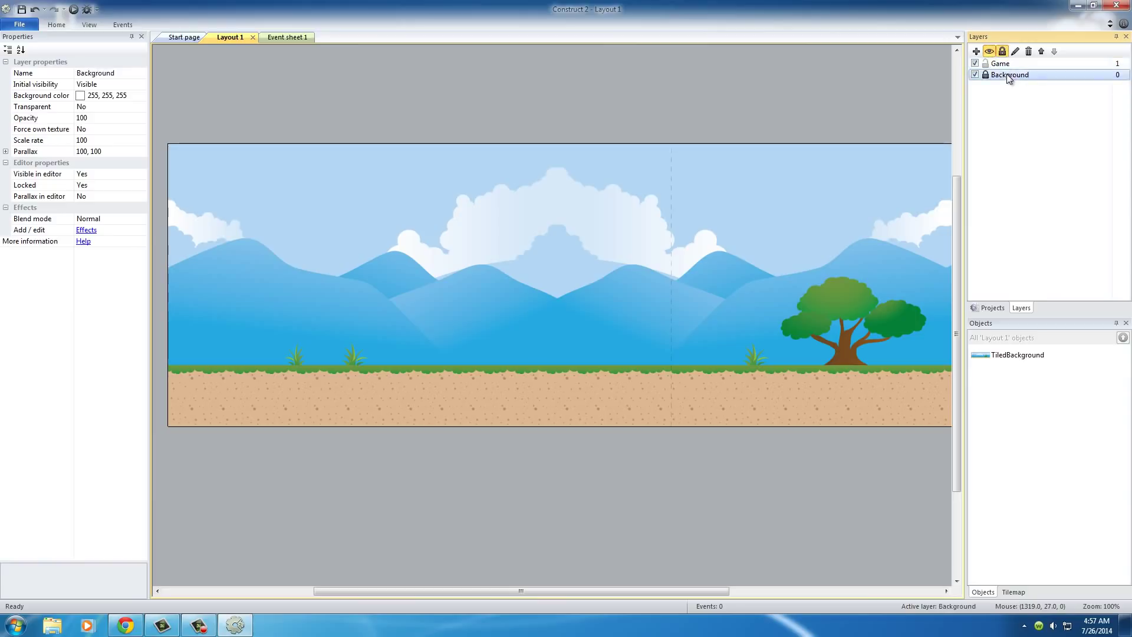
pyautogui.click(1012, 65)
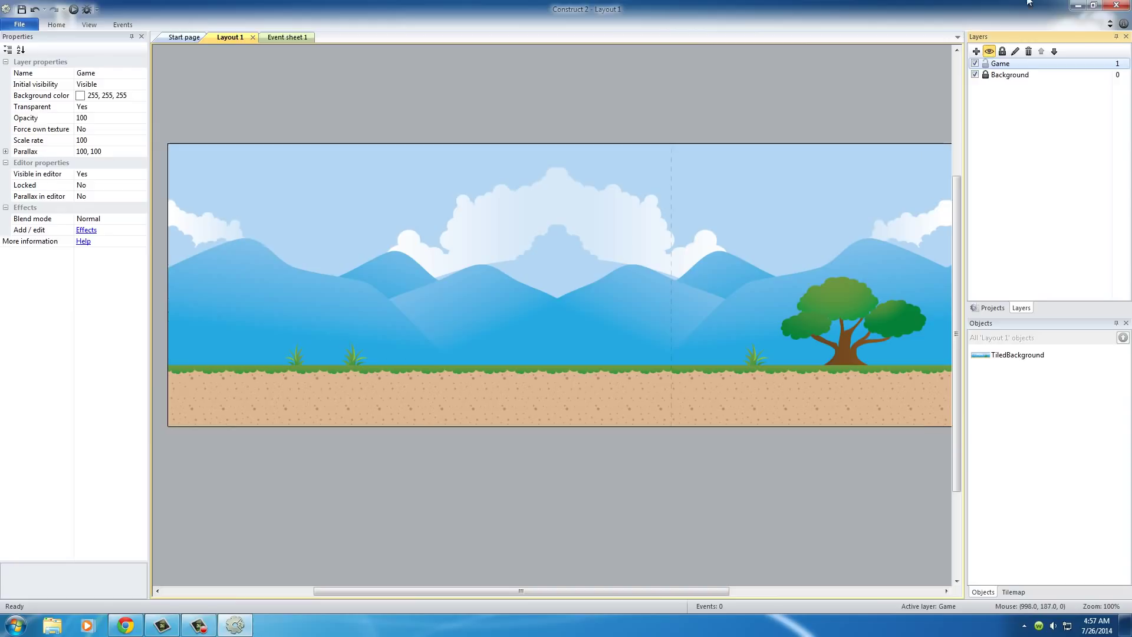
# Set the Game layer's parallax to 160, 160
pyautogui.click(1006, 76)
pyautogui.click(1014, 69)
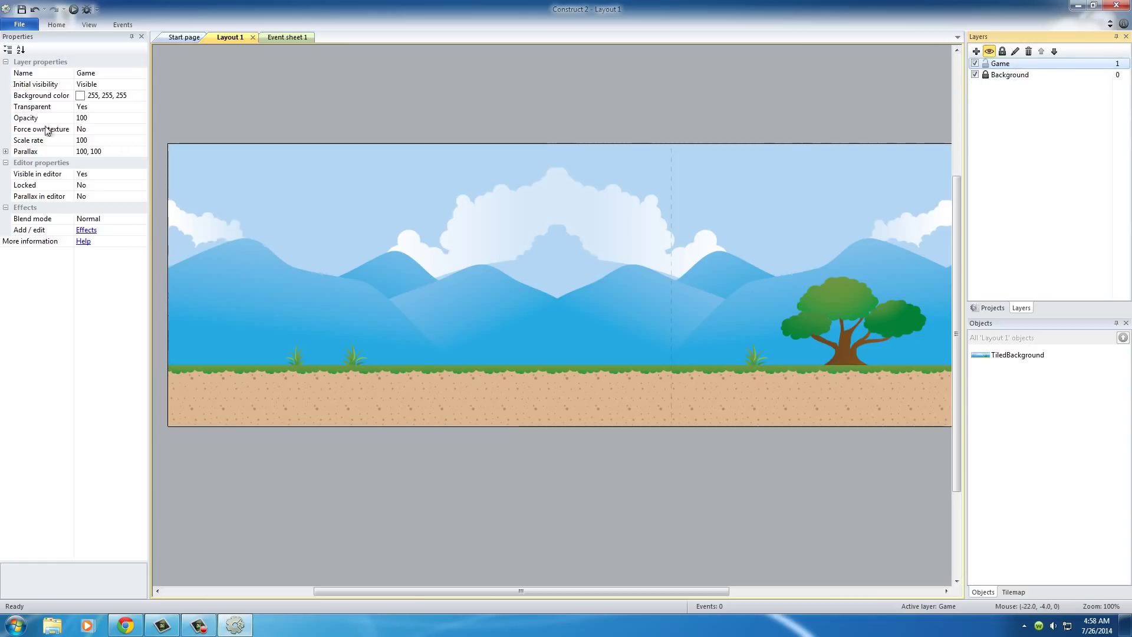
pyautogui.click(89, 152)
pyautogui.click(91, 152)
pyautogui.doubleClick(112, 152)
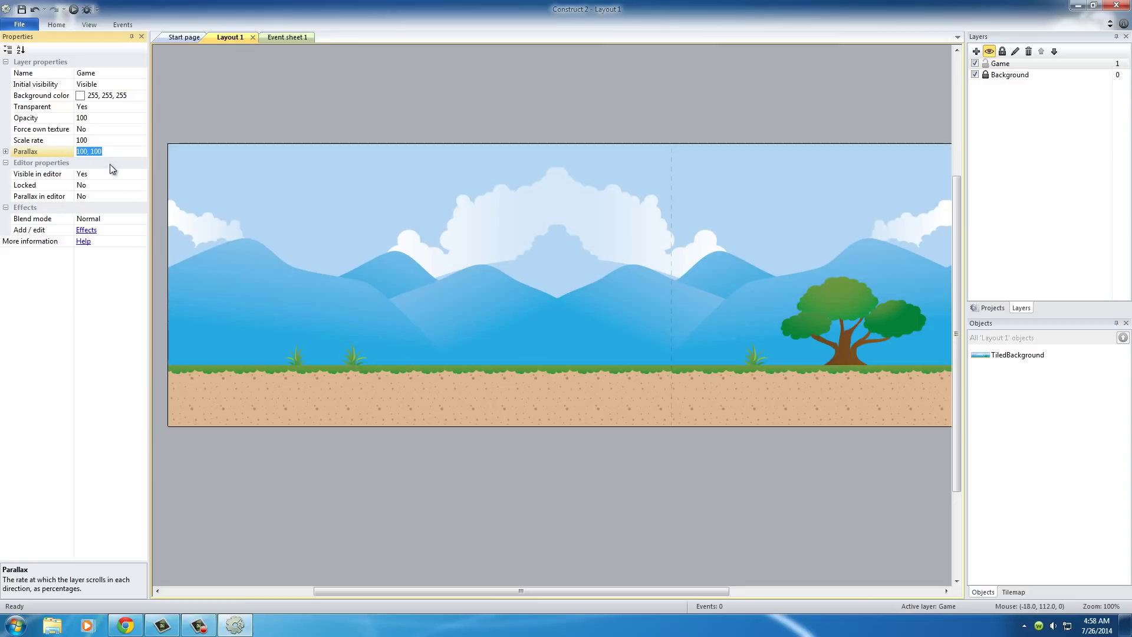
pyautogui.write('160, 160,')
pyautogui.press('Return')
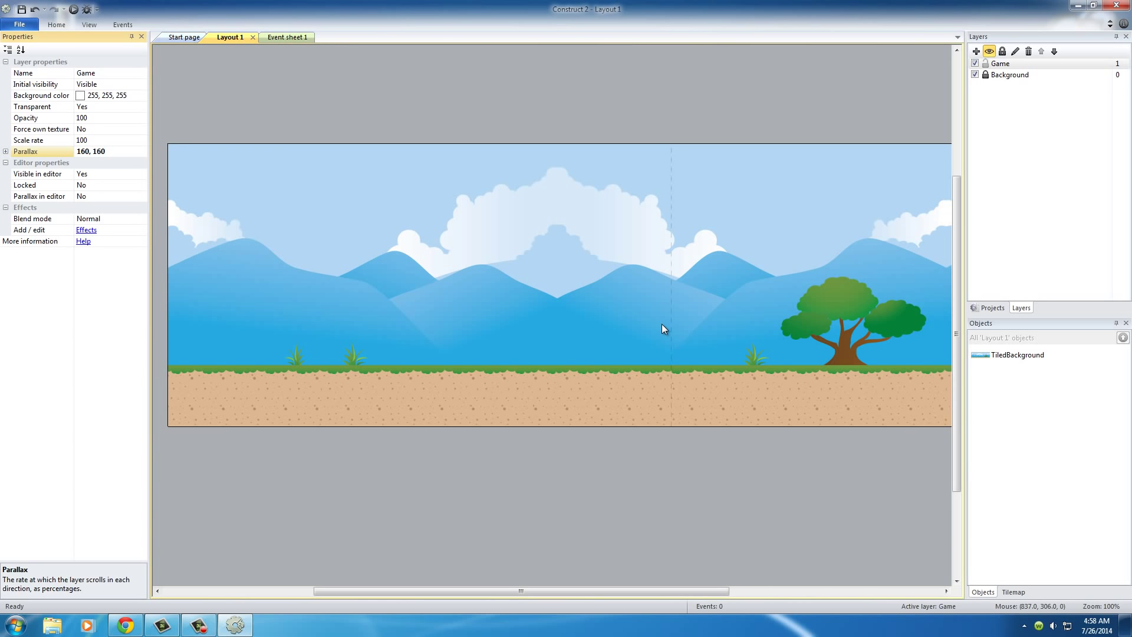
# Insert a Sprite in the layout's upper-left area on the Game layer and load the wooden plank image from the physicsGame folder
pyautogui.moveTo(650, 322); pyautogui.dragTo(559, 323, button='middle')
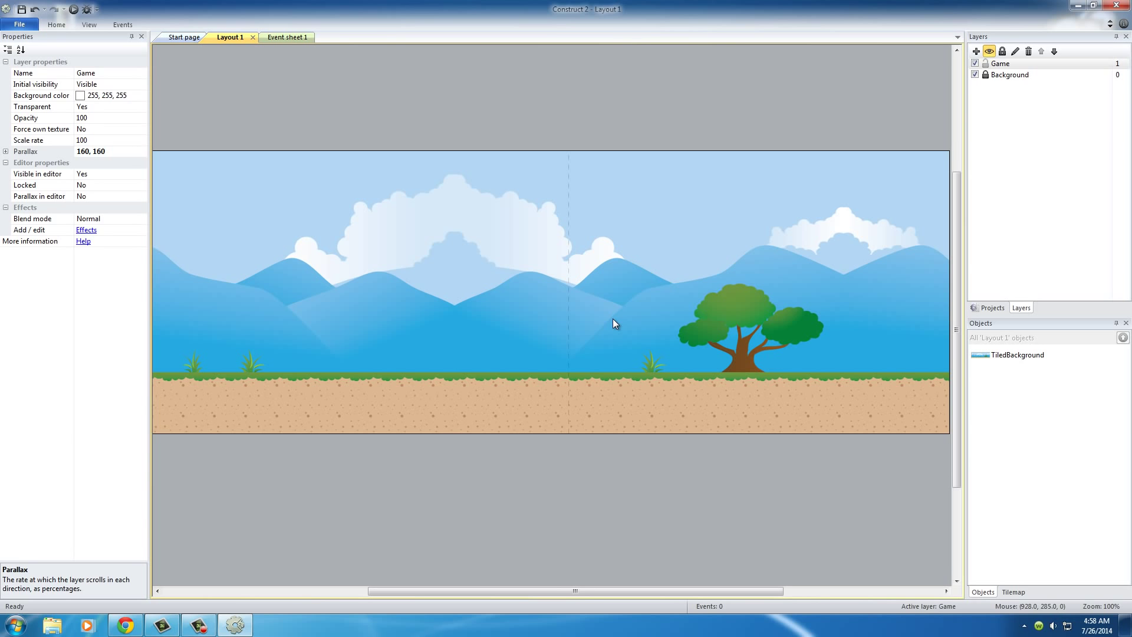
pyautogui.moveTo(553, 317); pyautogui.dragTo(679, 334, button='middle')
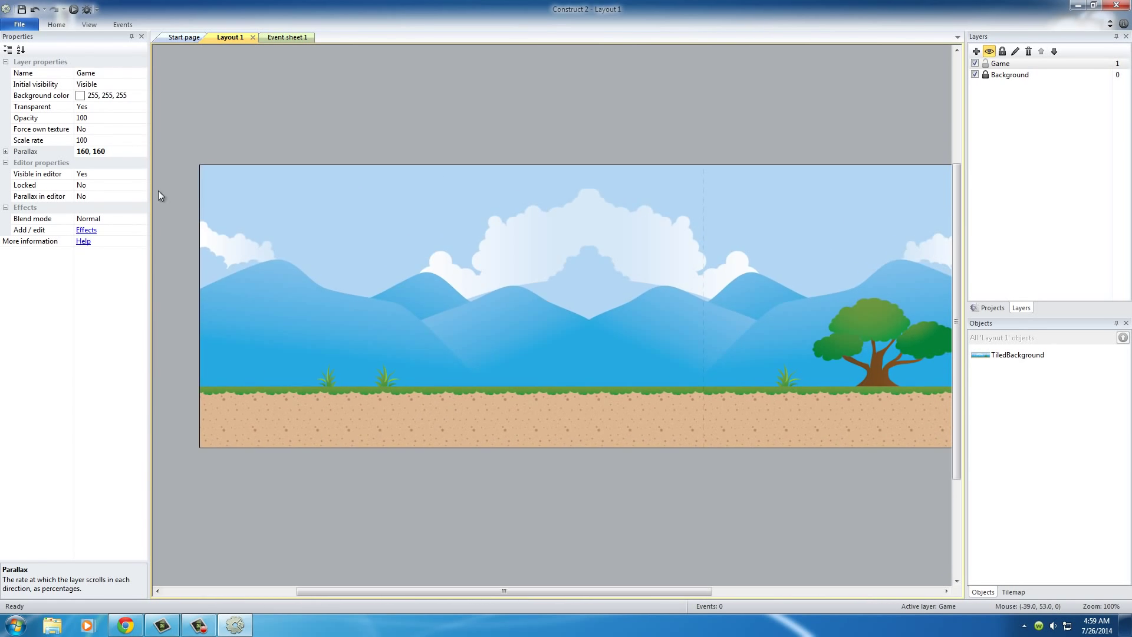
pyautogui.moveTo(376, 271); pyautogui.dragTo(345, 286, button='middle')
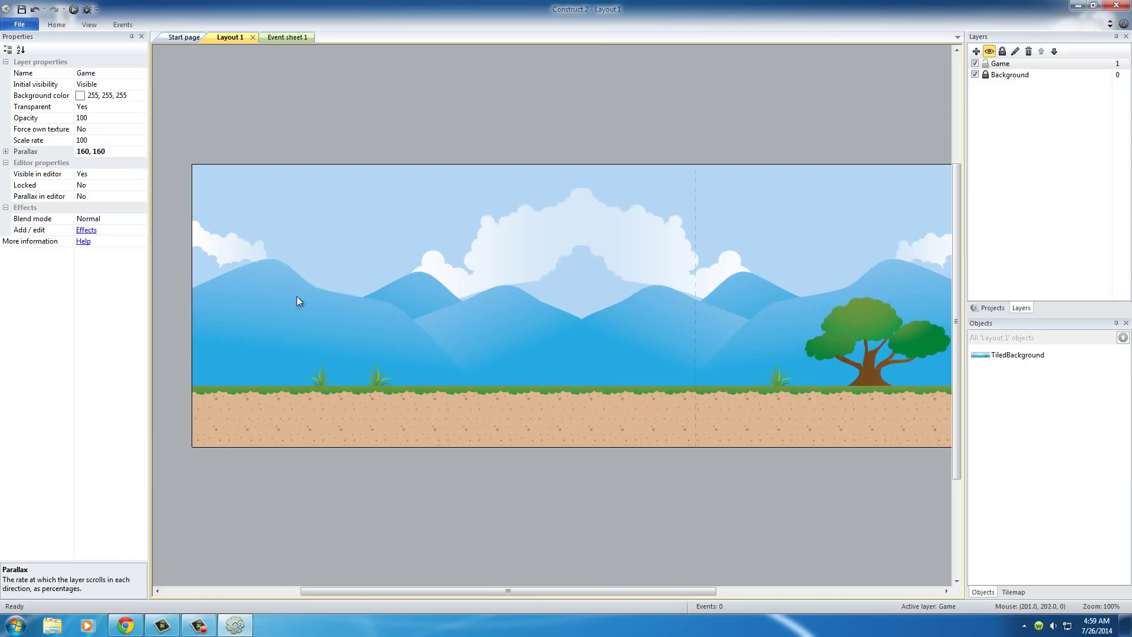
pyautogui.doubleClick(267, 253)
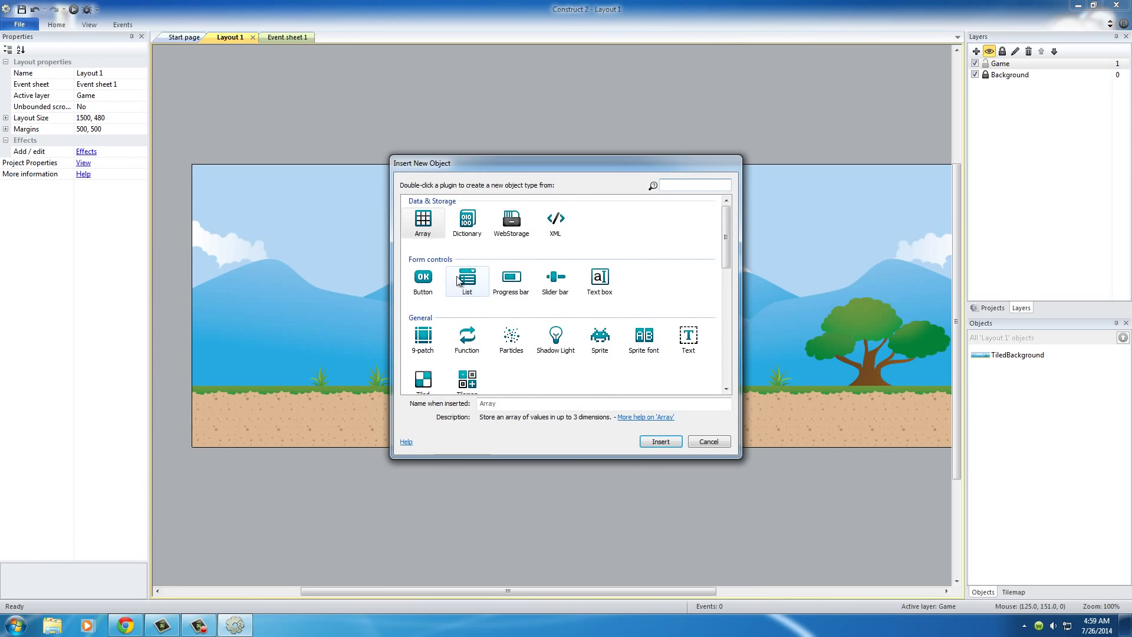
pyautogui.click(602, 337)
pyautogui.click(645, 440)
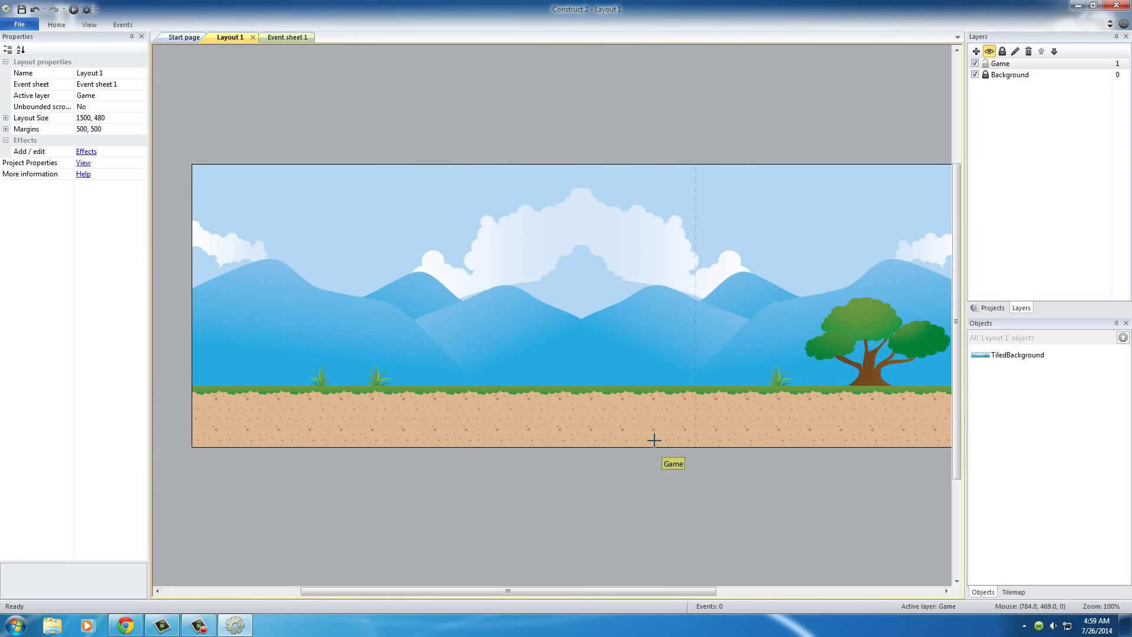
pyautogui.click(263, 219)
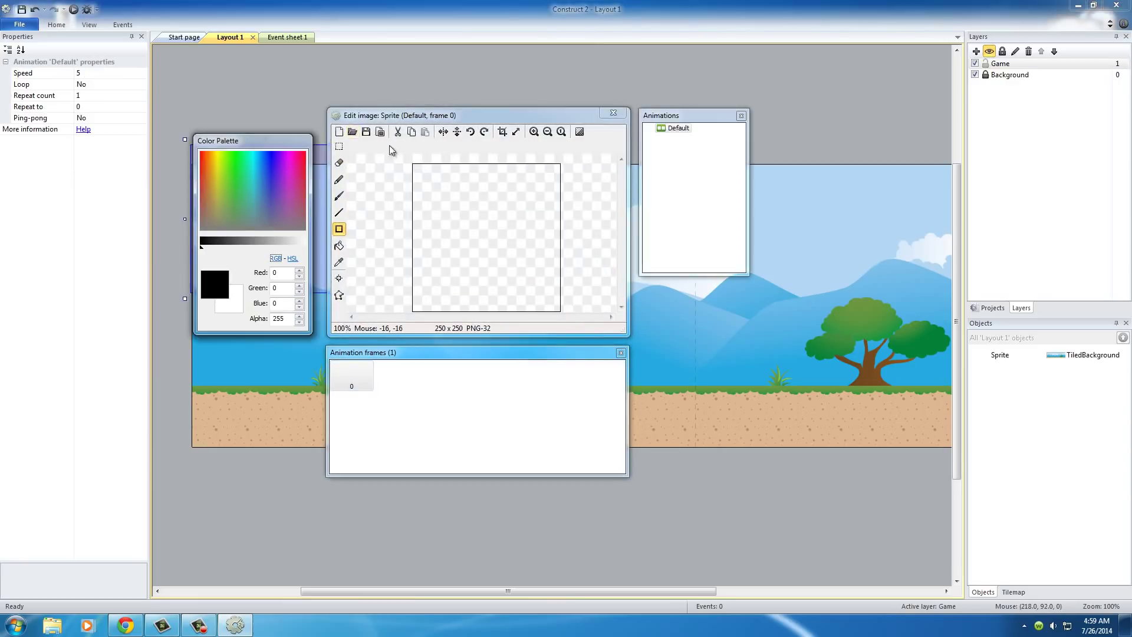
pyautogui.click(353, 133)
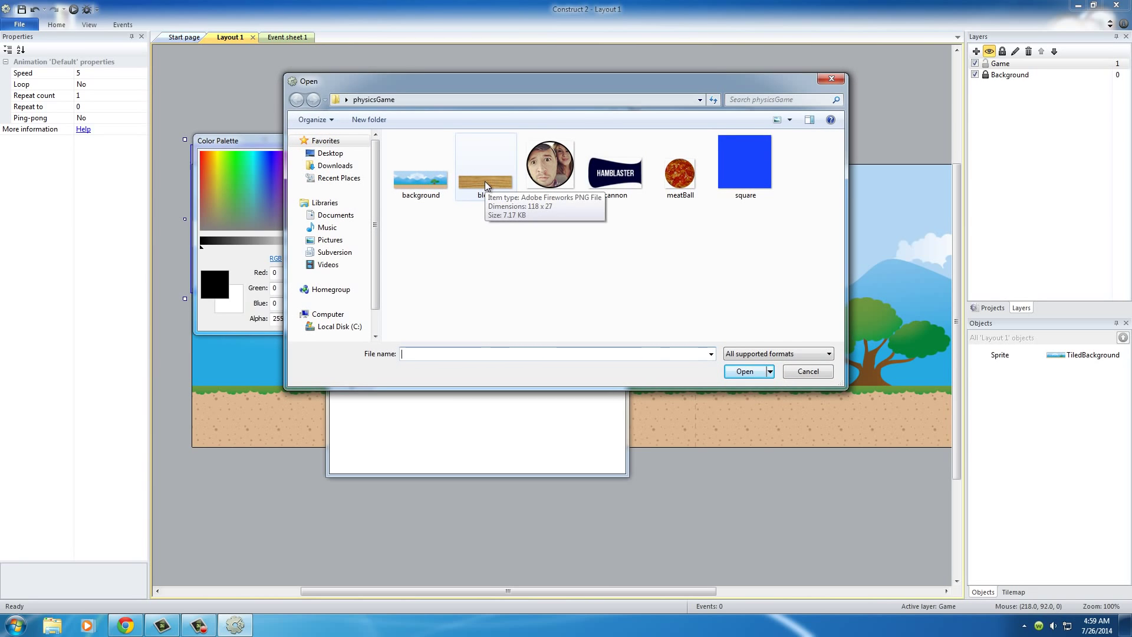
pyautogui.doubleClick(485, 184)
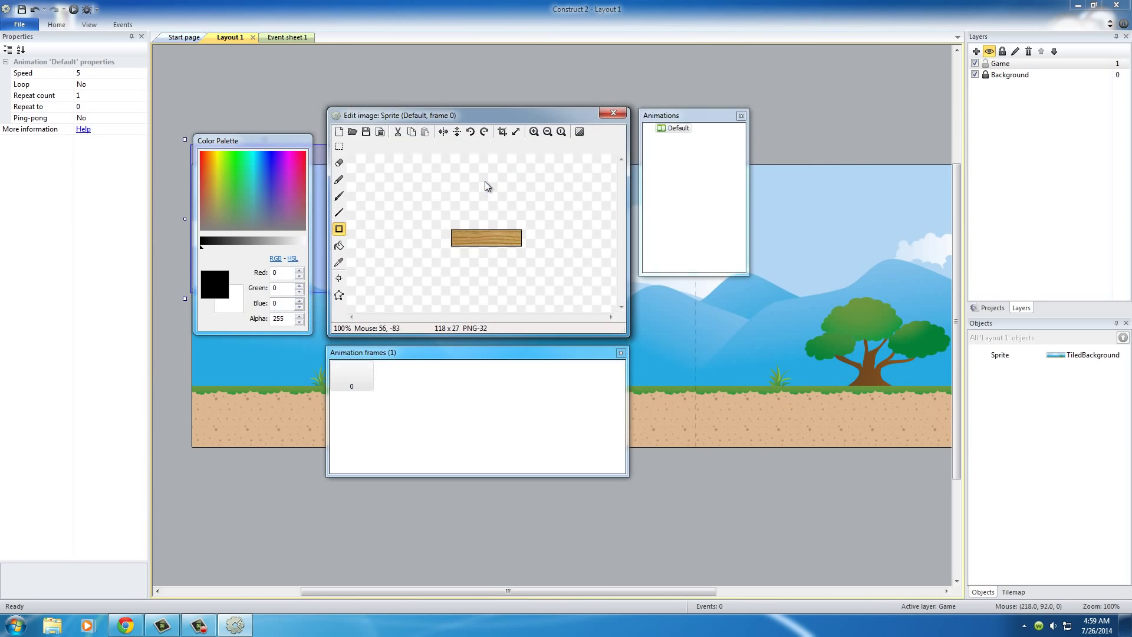
# Close the image editor, open the physicsGame folder from the Desktop in Windows Explorer and move its window aside to uncover the layout
pyautogui.click(613, 113)
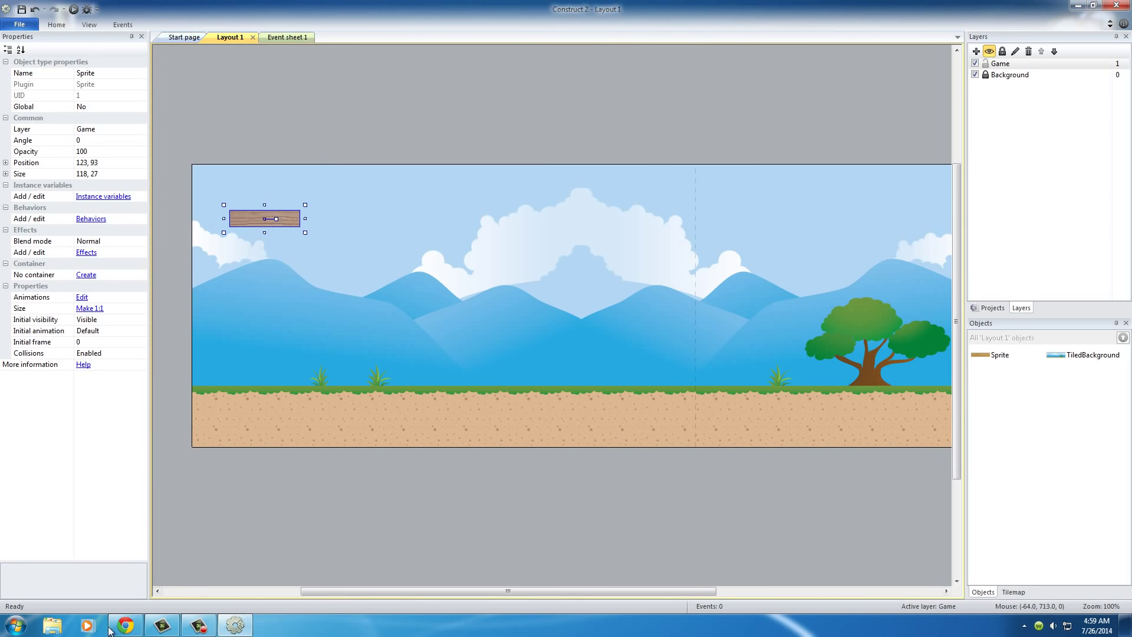
pyautogui.click(52, 625)
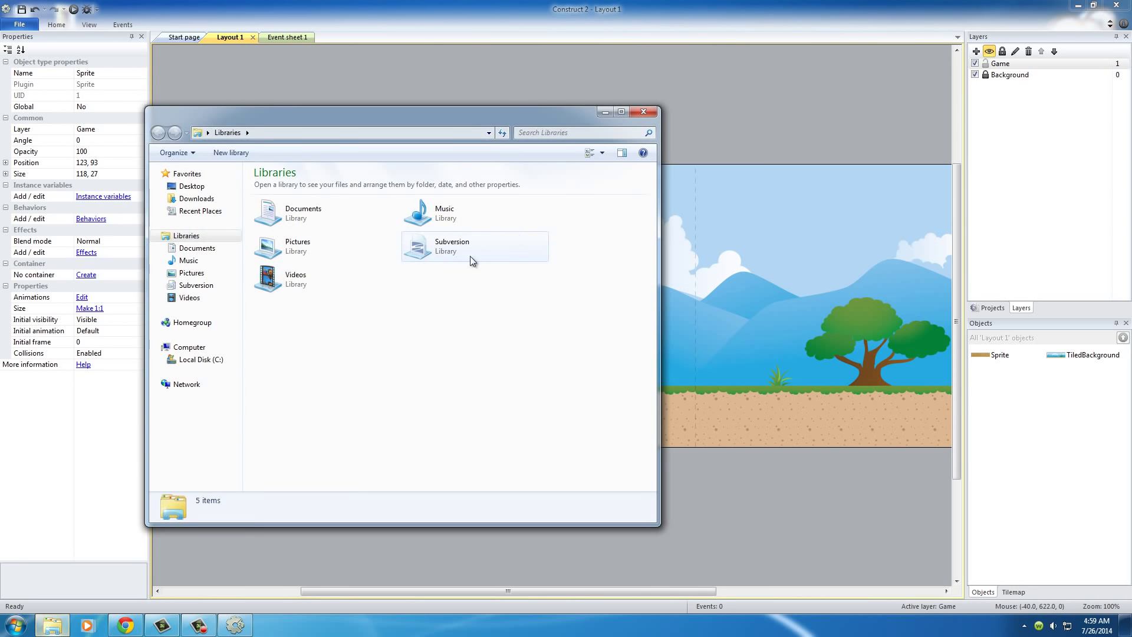
pyautogui.click(192, 186)
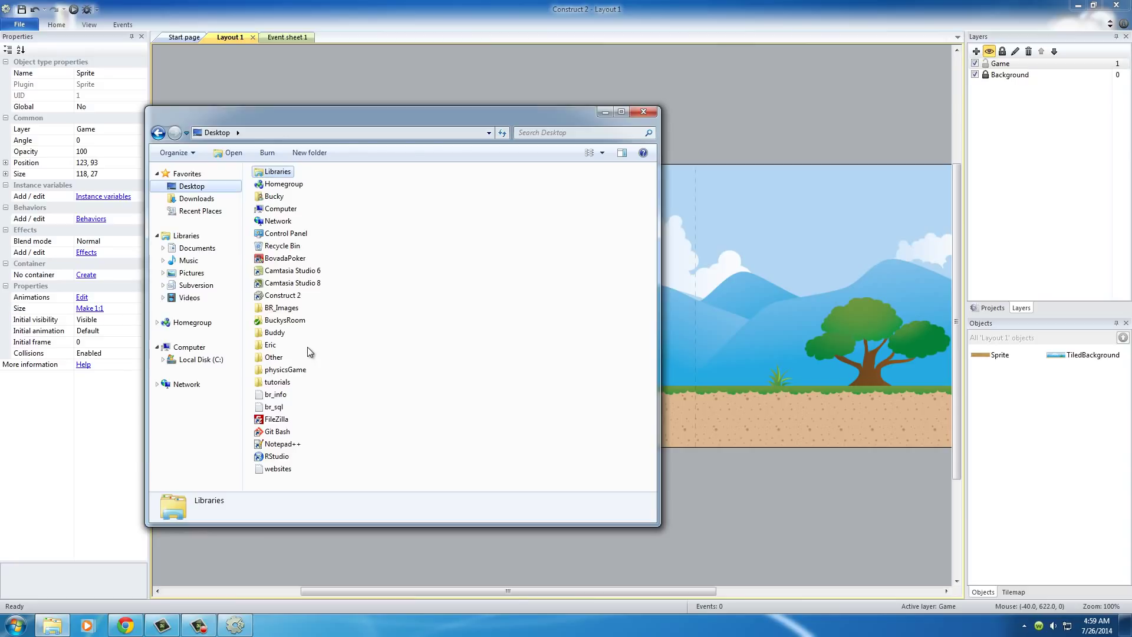
pyautogui.doubleClick(285, 369)
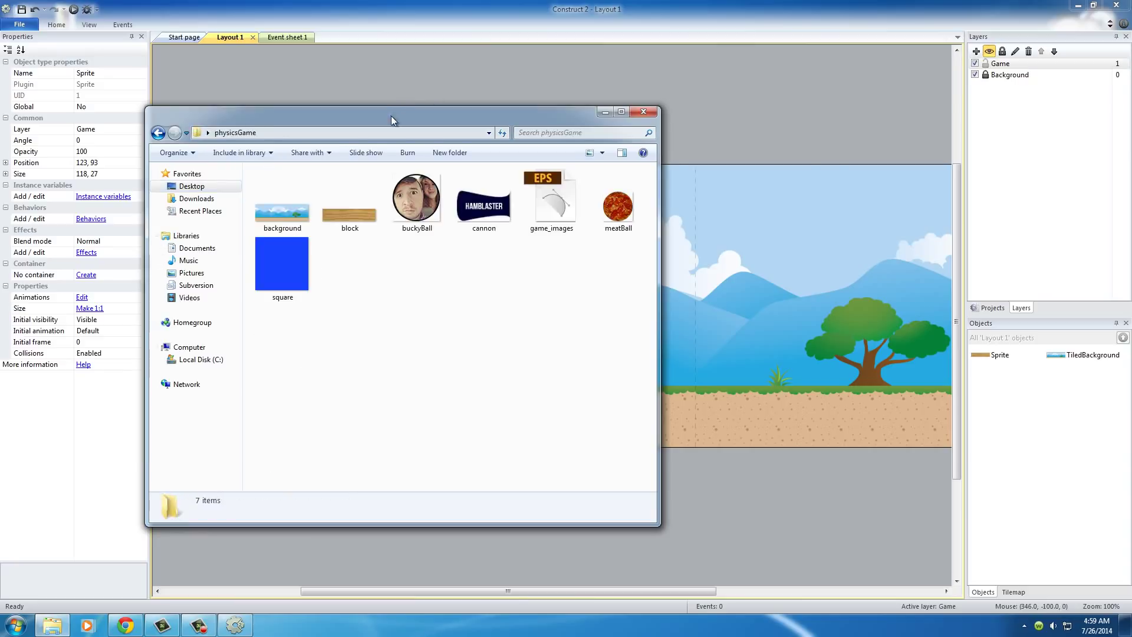
pyautogui.moveTo(391, 116); pyautogui.dragTo(934, 161)
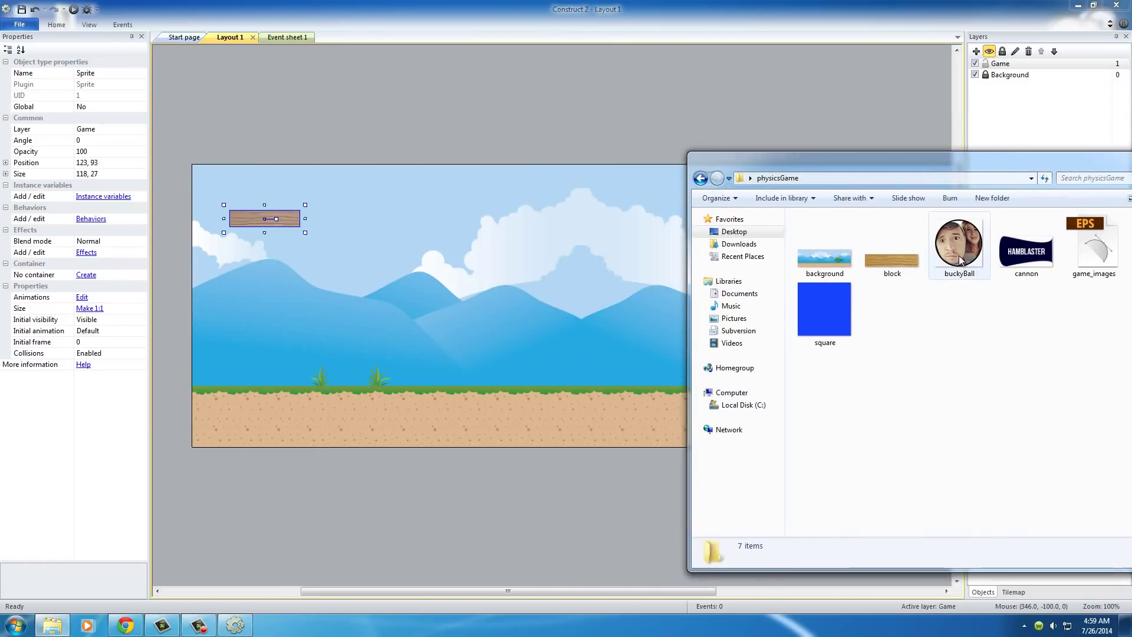
# Add the buckyBall and cannon images from the folder as sprites in a row beside the plank, at about 340, 84 and 527, 93
pyautogui.moveTo(961, 259); pyautogui.dragTo(393, 214)
pyautogui.click(1038, 253)
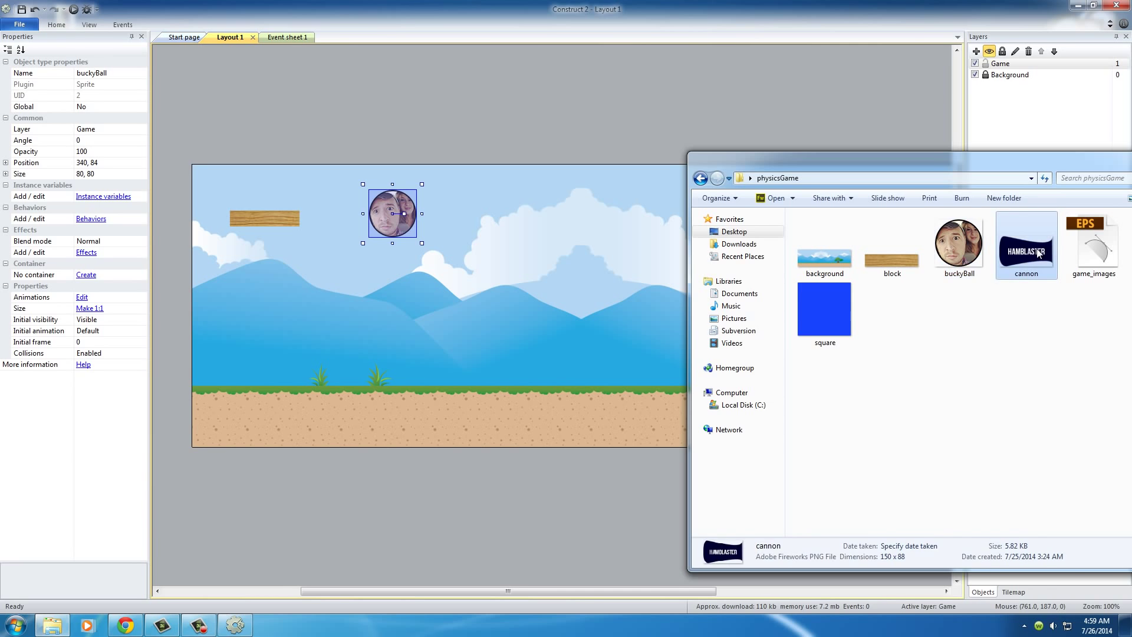
pyautogui.moveTo(1038, 252); pyautogui.dragTo(503, 219)
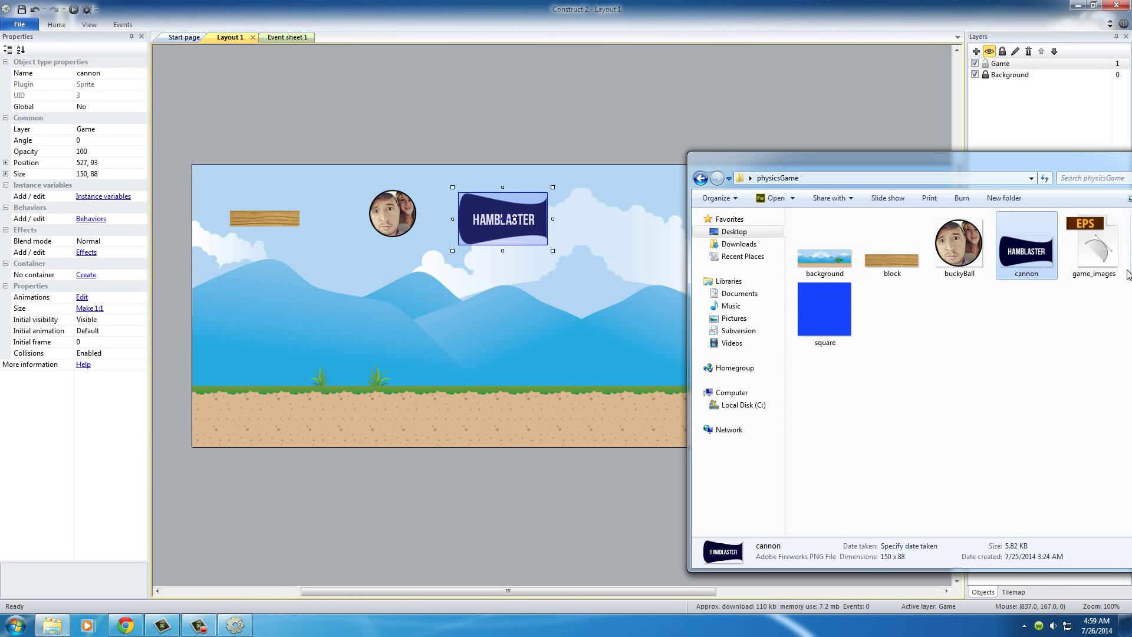
# Add the meatBall and square images as sprites at about 743, 93 and 915, 102, and close the folder window
pyautogui.moveTo(864, 183); pyautogui.dragTo(657, 339)
pyautogui.moveTo(954, 395); pyautogui.dragTo(630, 219)
pyautogui.moveTo(618, 457); pyautogui.dragTo(736, 236)
pyautogui.click(1009, 316)
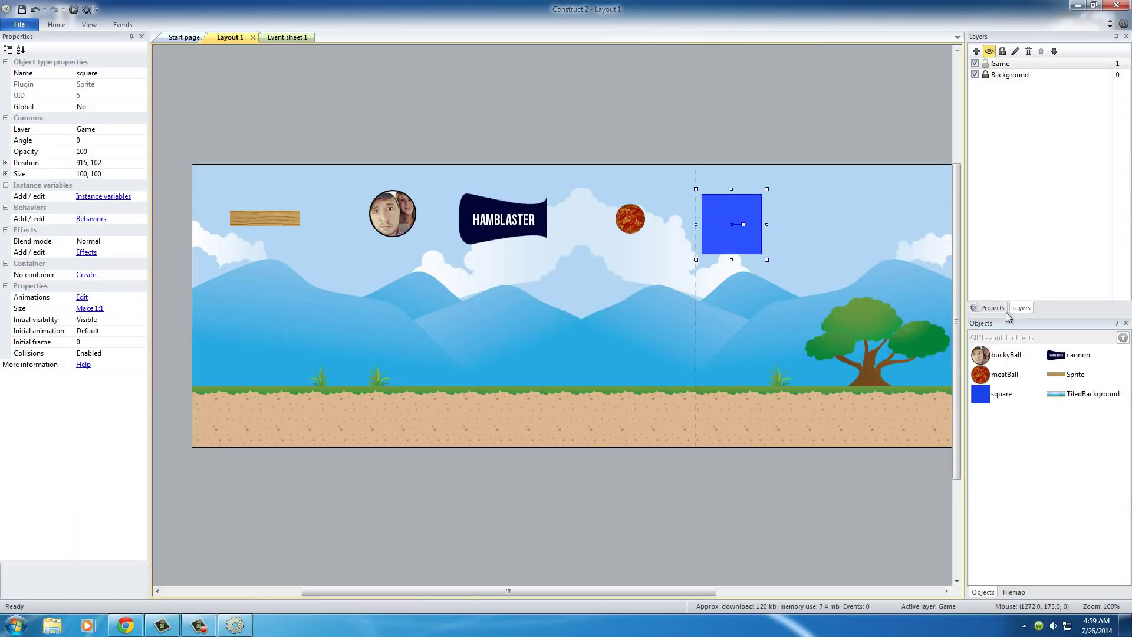
# Rename the wooden plank sprite as block
pyautogui.click(270, 220)
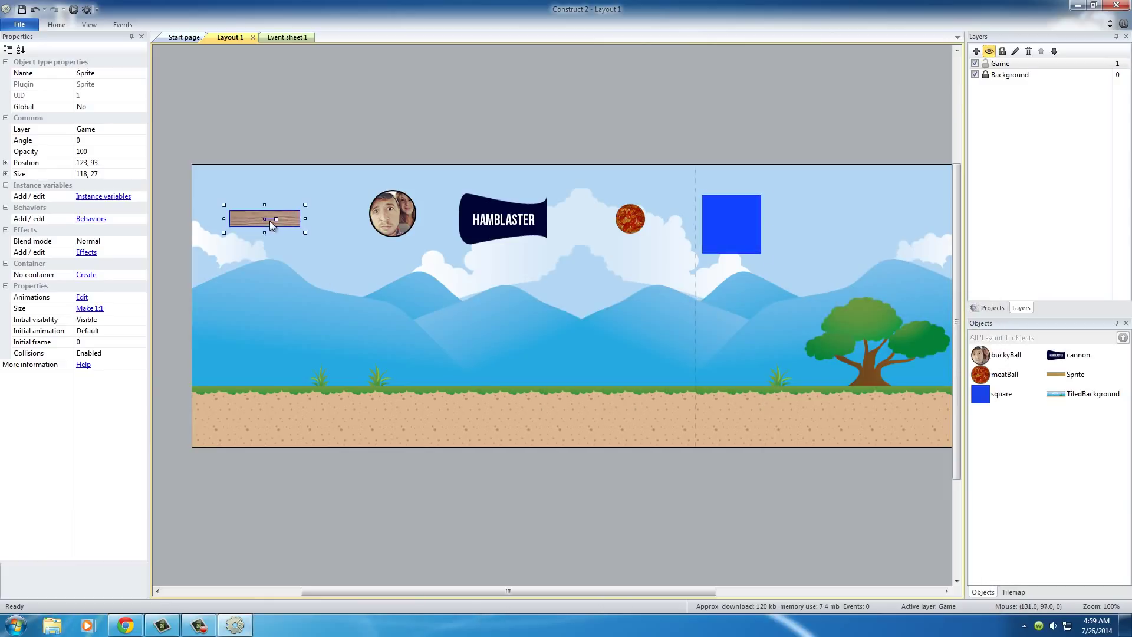
pyautogui.click(112, 73)
pyautogui.write('bnl')
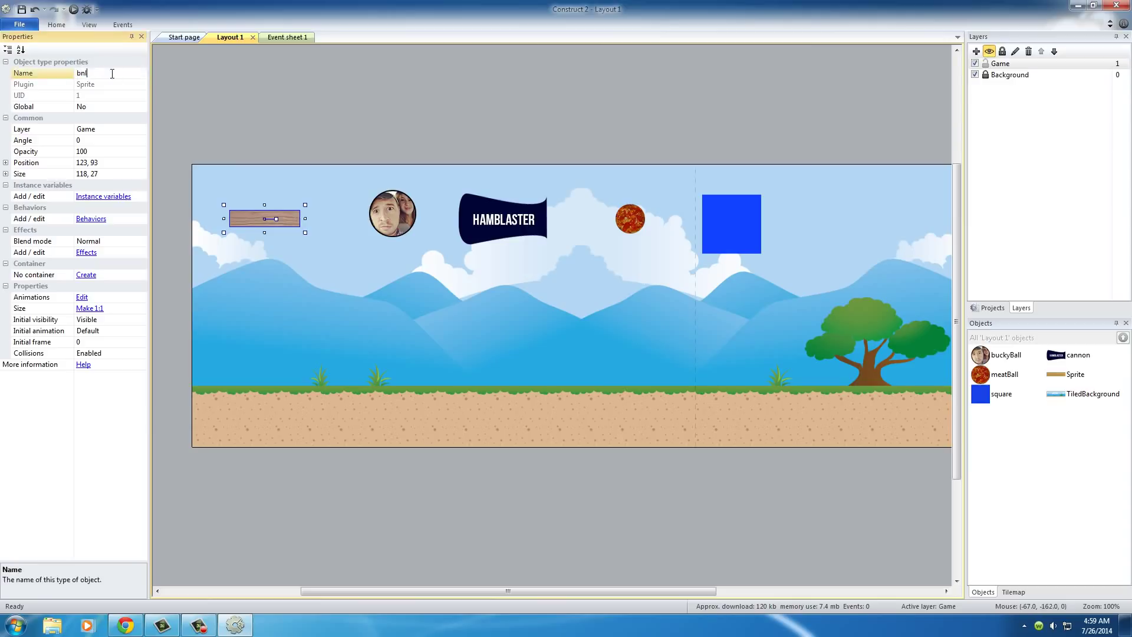
pyautogui.press('BackSpace')
pyautogui.press('BackSpace')
pyautogui.write('block')
# Rename the buckyBall sprite as targetBall and check the names of the cannon, meatball and square sprites
pyautogui.click(391, 219)
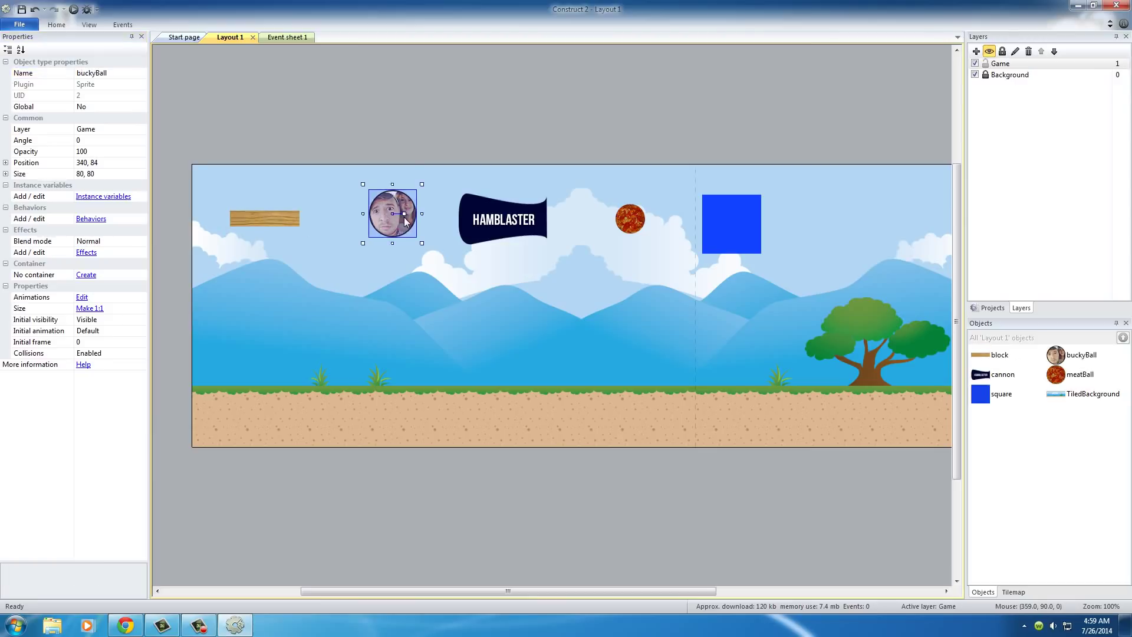
pyautogui.click(116, 74)
pyautogui.write('ta')
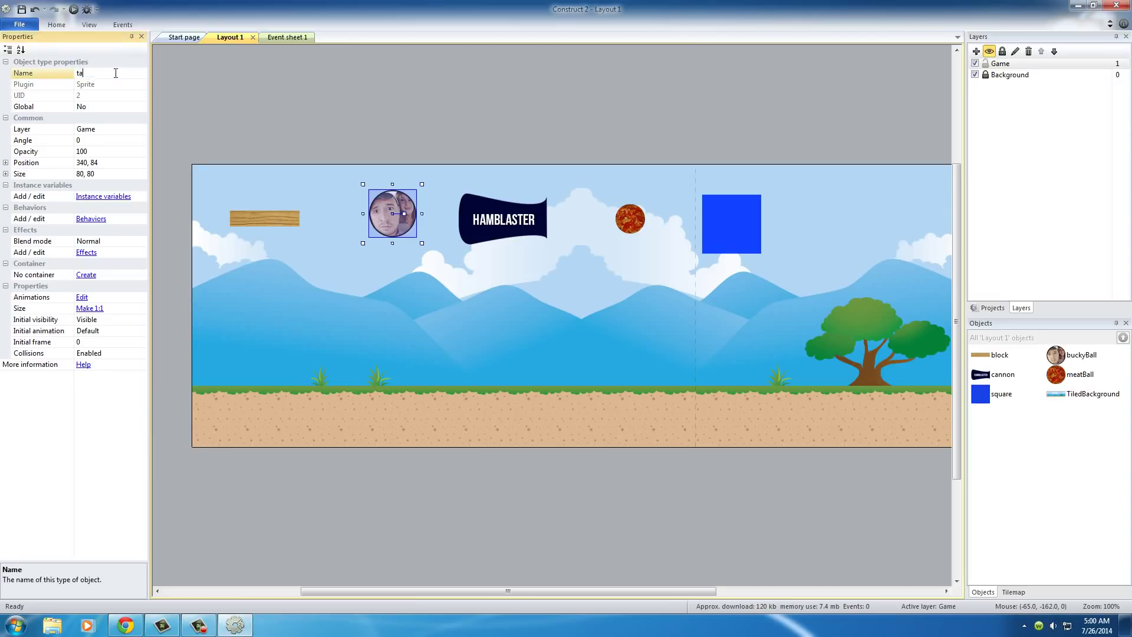
pyautogui.write('rgetBall')
pyautogui.click(504, 225)
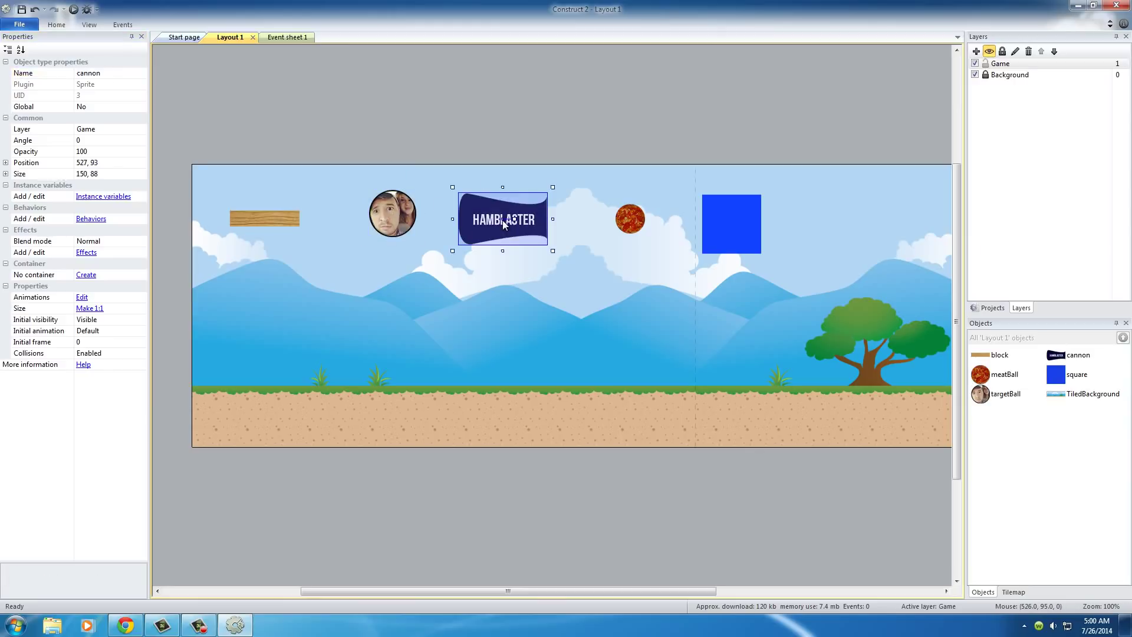
pyautogui.click(634, 220)
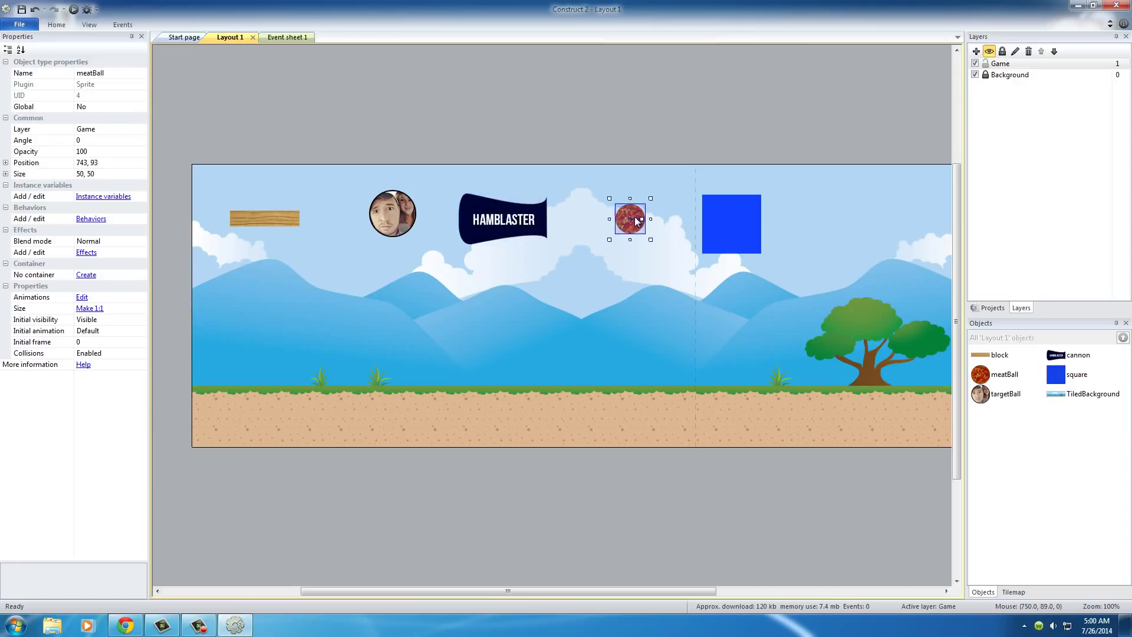
pyautogui.click(106, 73)
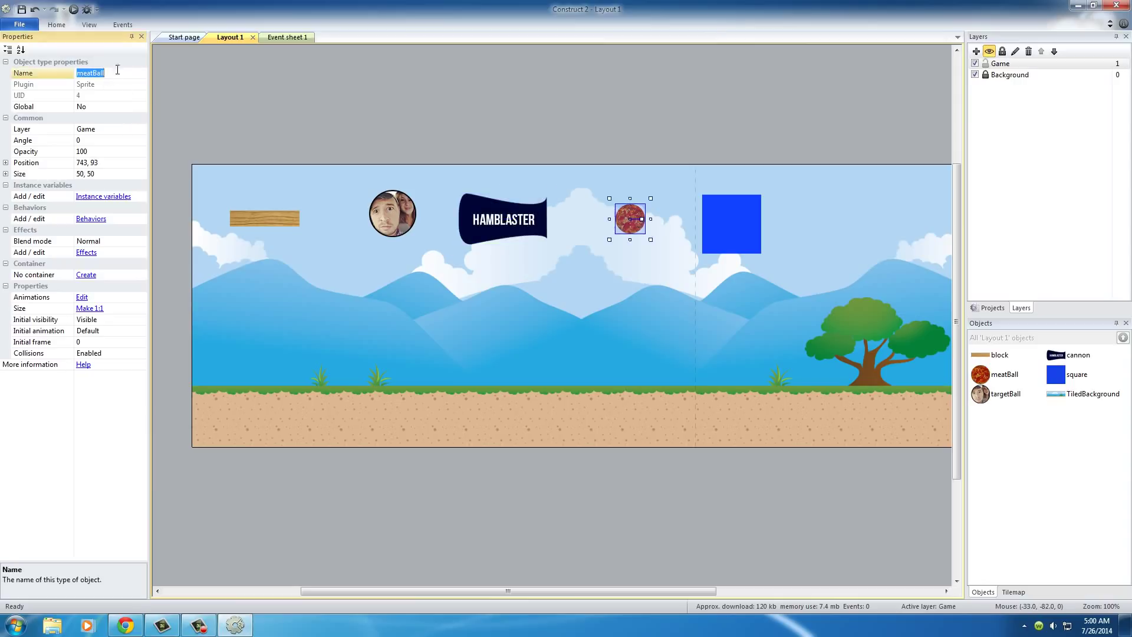
pyautogui.click(737, 225)
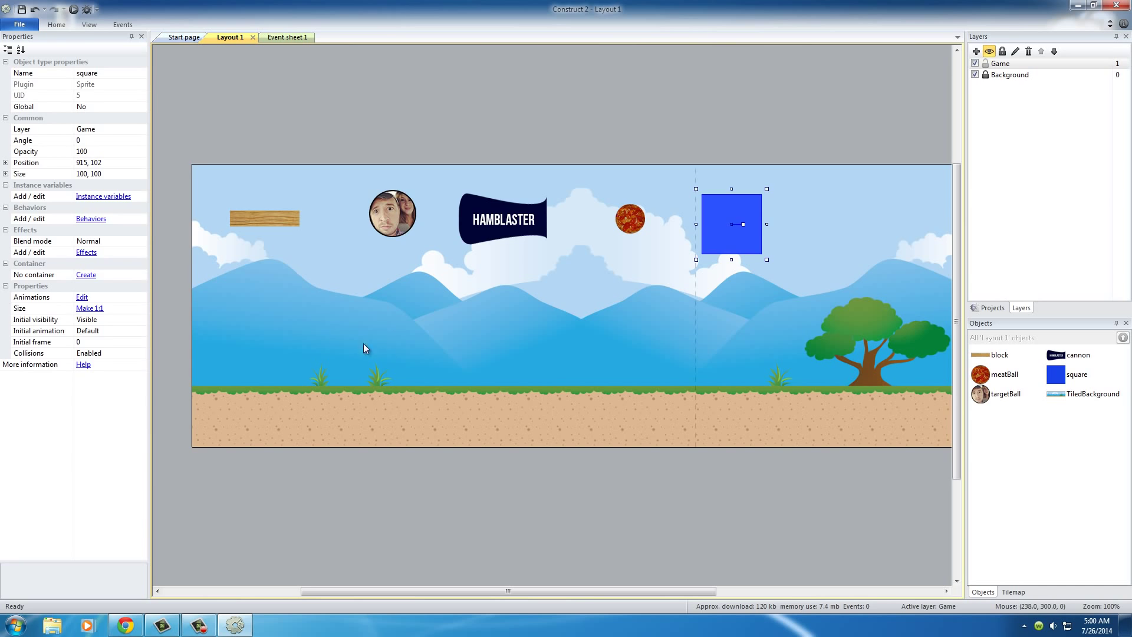
# Insert a Mouse object into the project
pyautogui.click(383, 320)
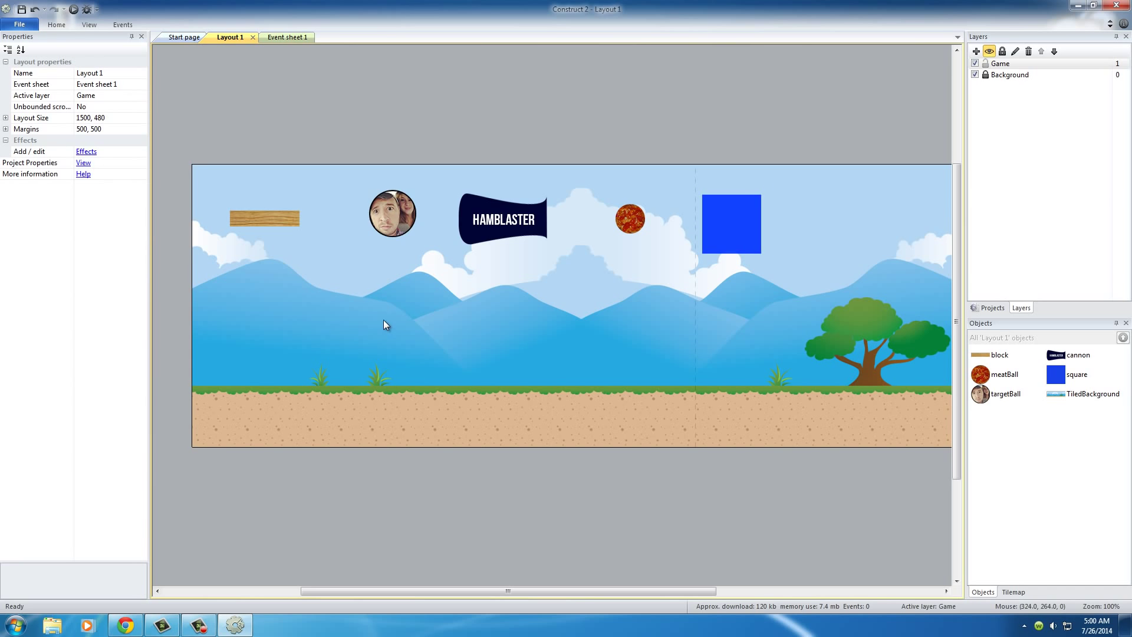
pyautogui.doubleClick(309, 305)
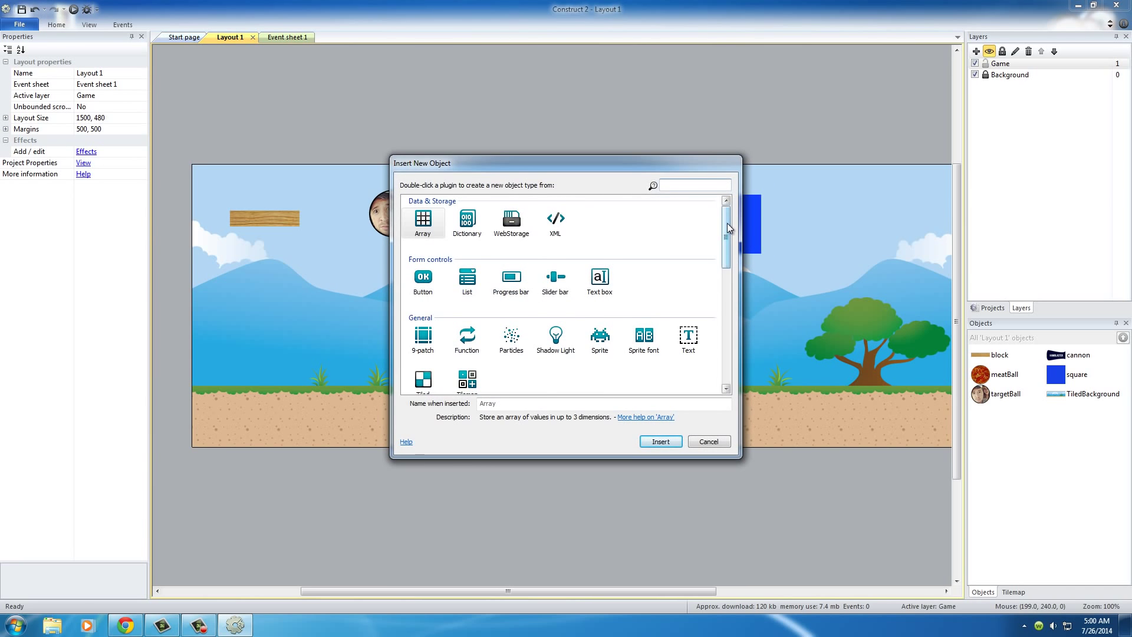
pyautogui.moveTo(728, 227); pyautogui.dragTo(731, 267)
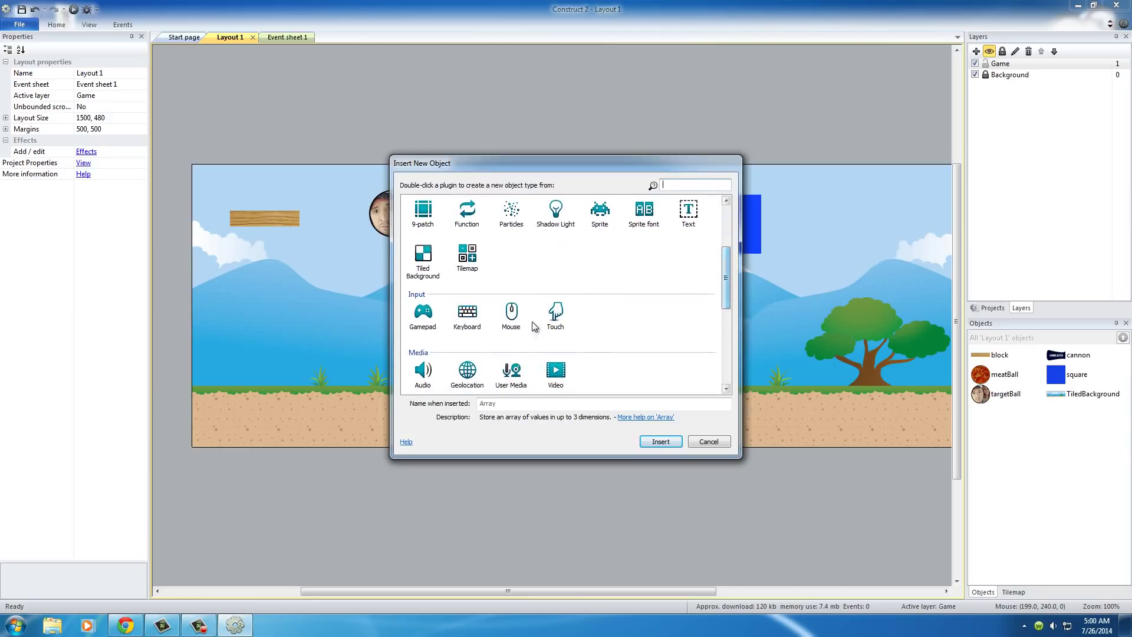
pyautogui.click(518, 322)
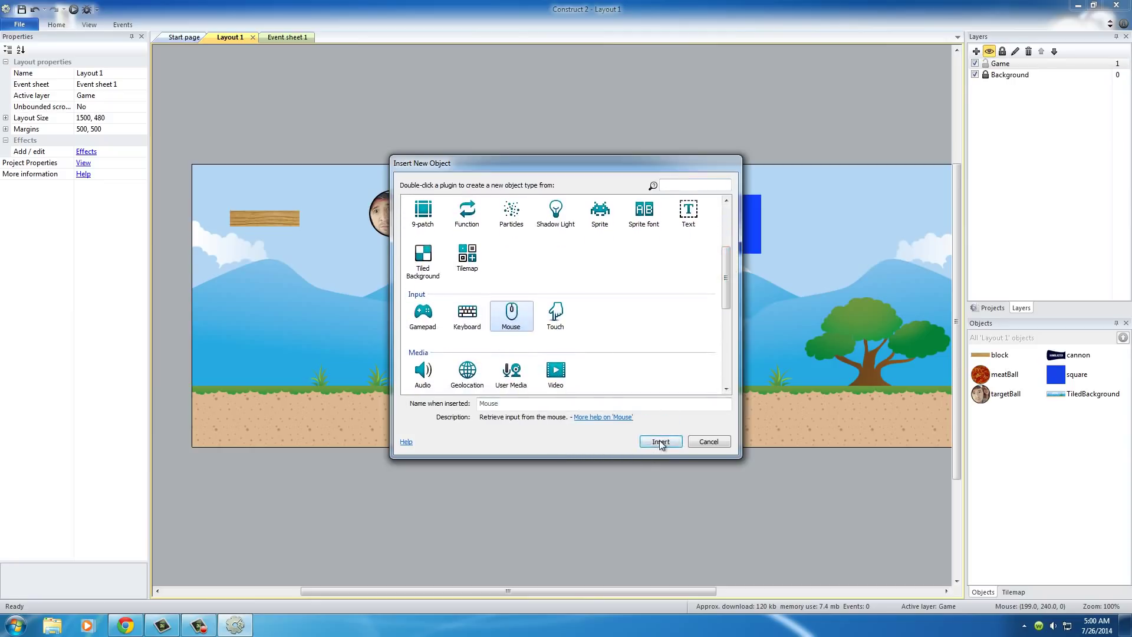
pyautogui.click(660, 442)
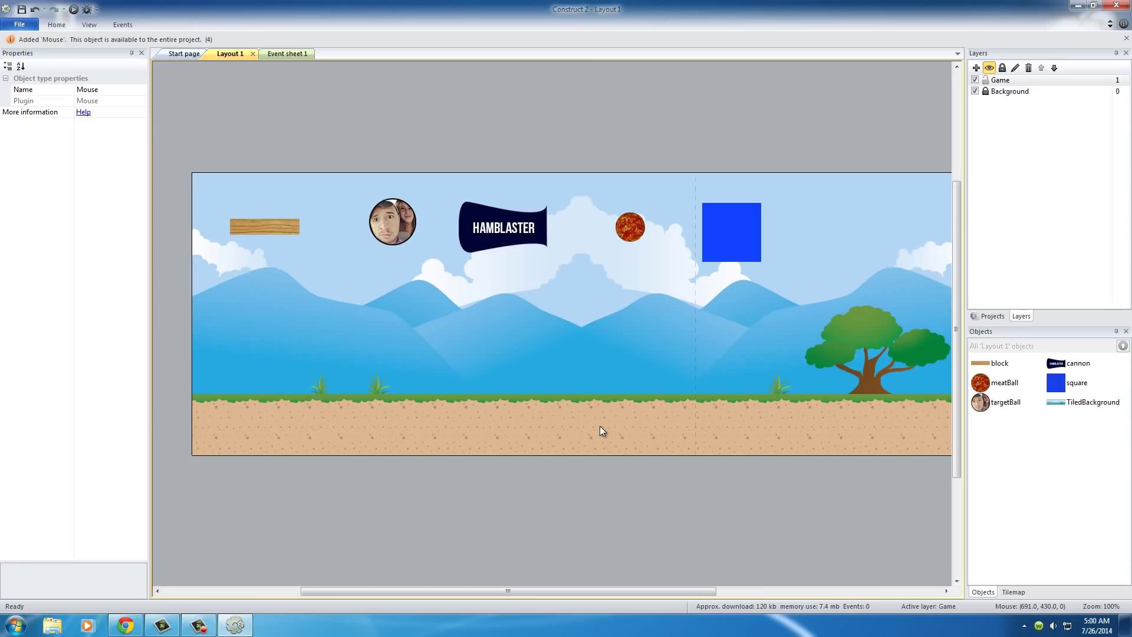